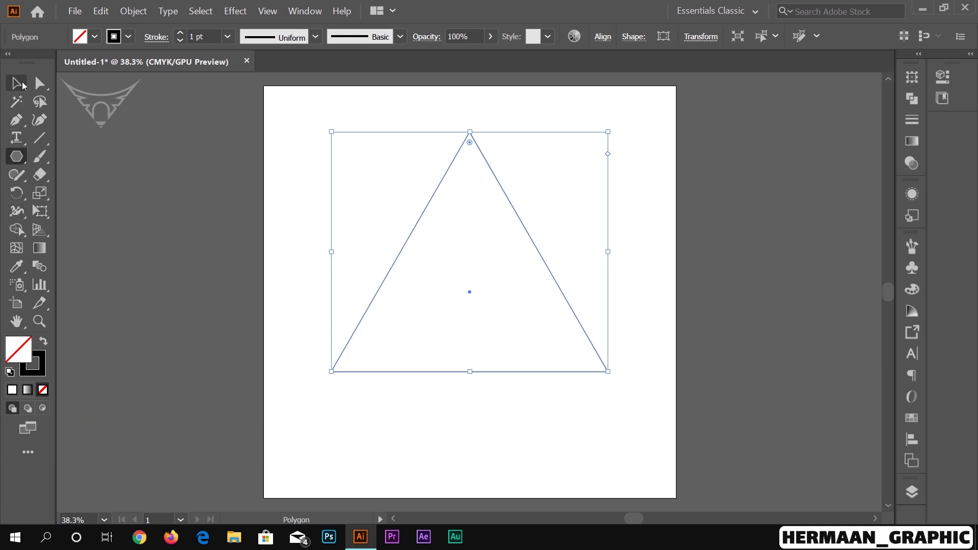
# Chamfer all three corners of the triangle with a 100 px corner radius
pyautogui.click(21, 85)
pyautogui.click(39, 86)
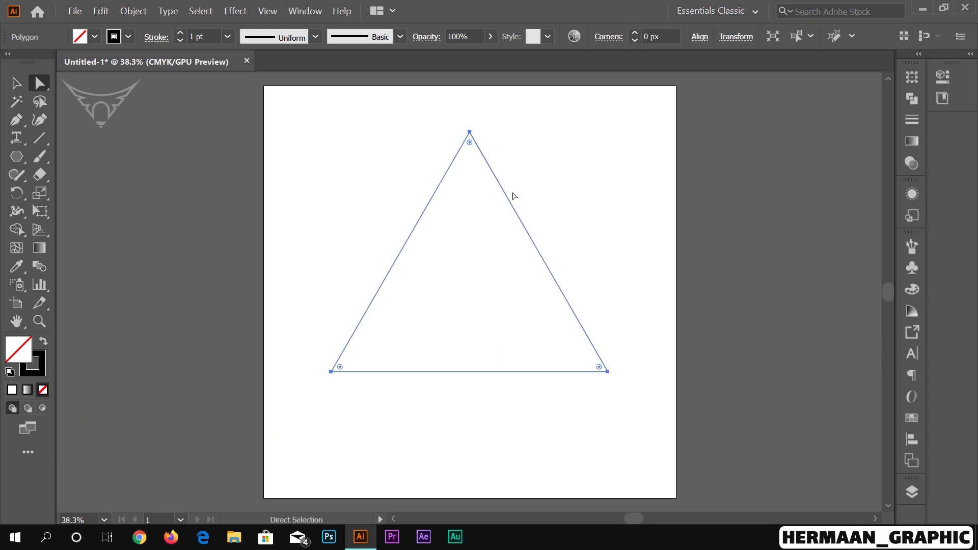
pyautogui.click(609, 38)
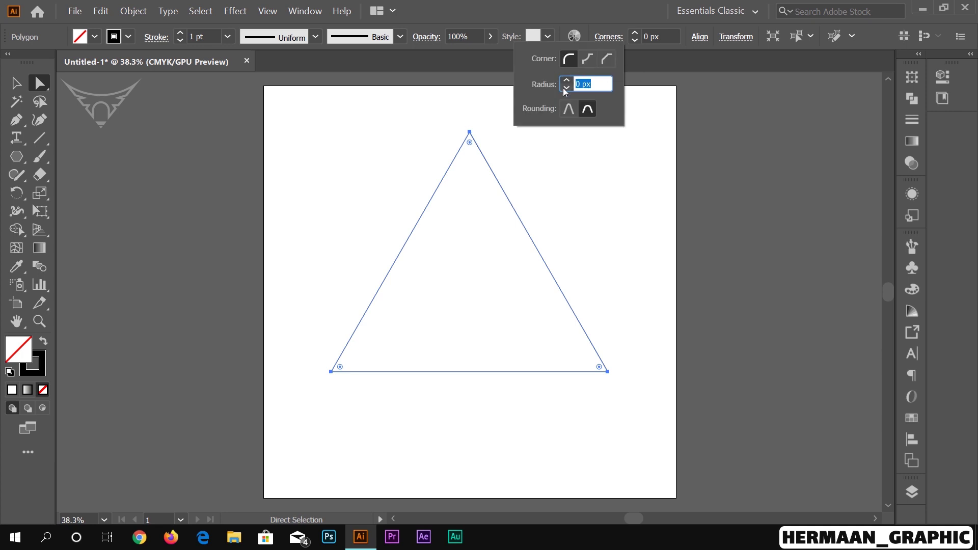
pyautogui.moveTo(567, 80); pyautogui.dragTo(566, 81)
pyautogui.click(606, 62)
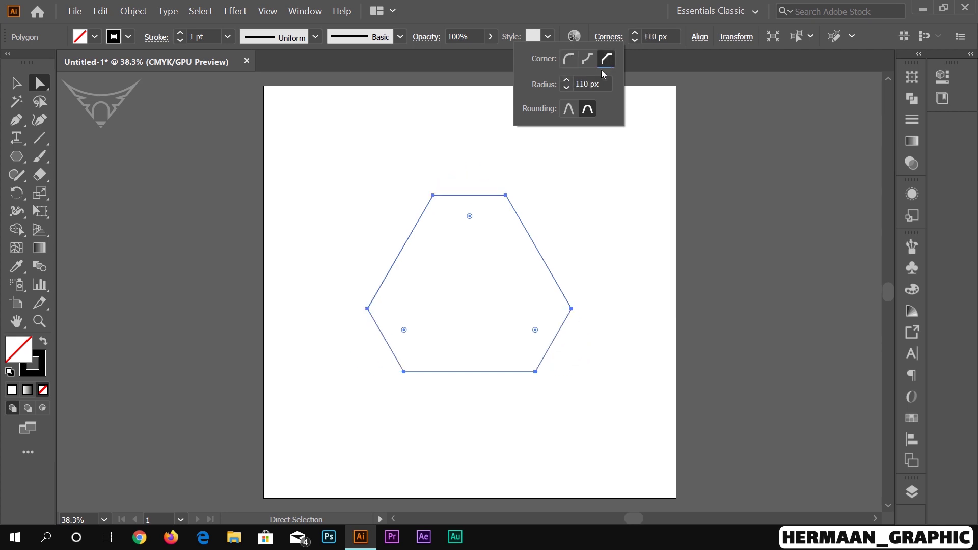
pyautogui.moveTo(569, 89); pyautogui.dragTo(568, 89)
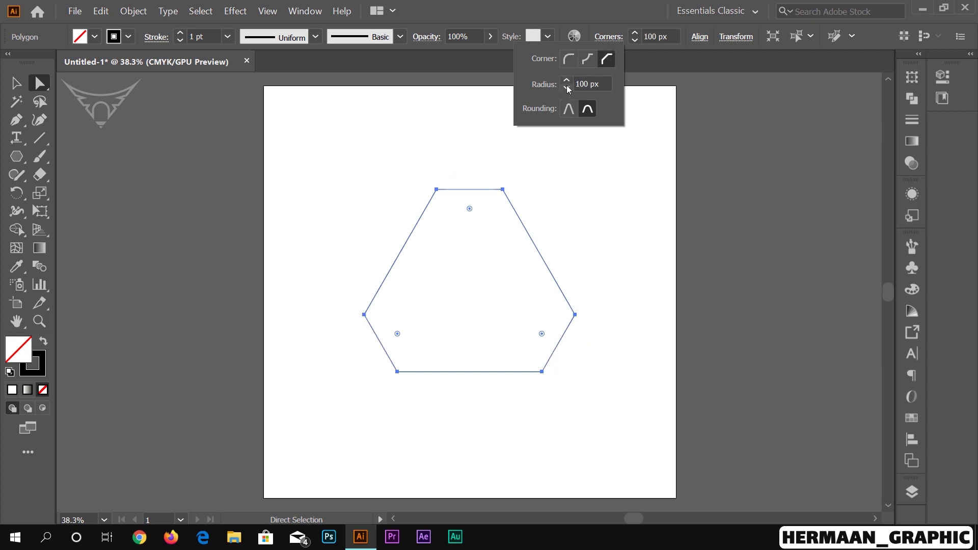
pyautogui.click(436, 189)
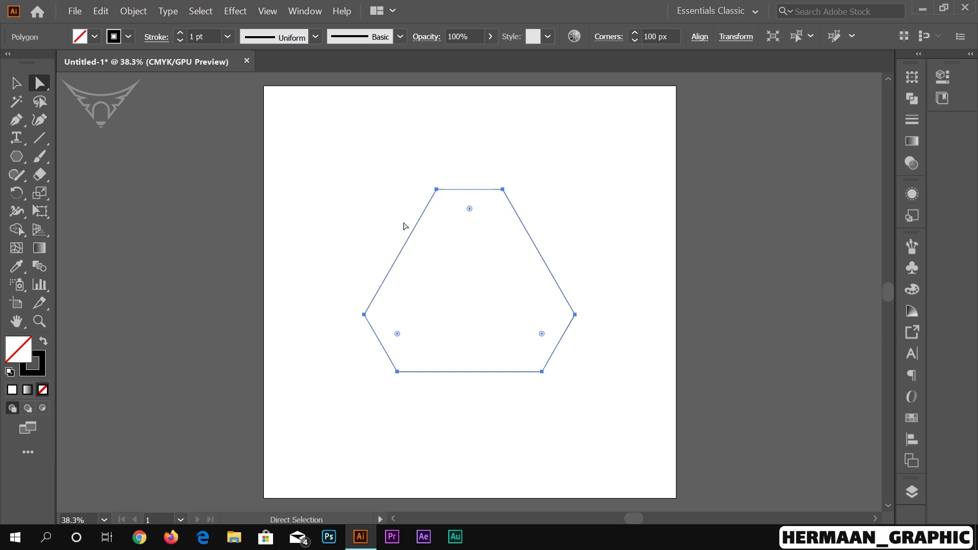
# In Outline view, draw three straight lines across the chamfered triangle between its corners, parallel to the long sides, and return to preview
pyautogui.hotkey('ctrl', 'y')
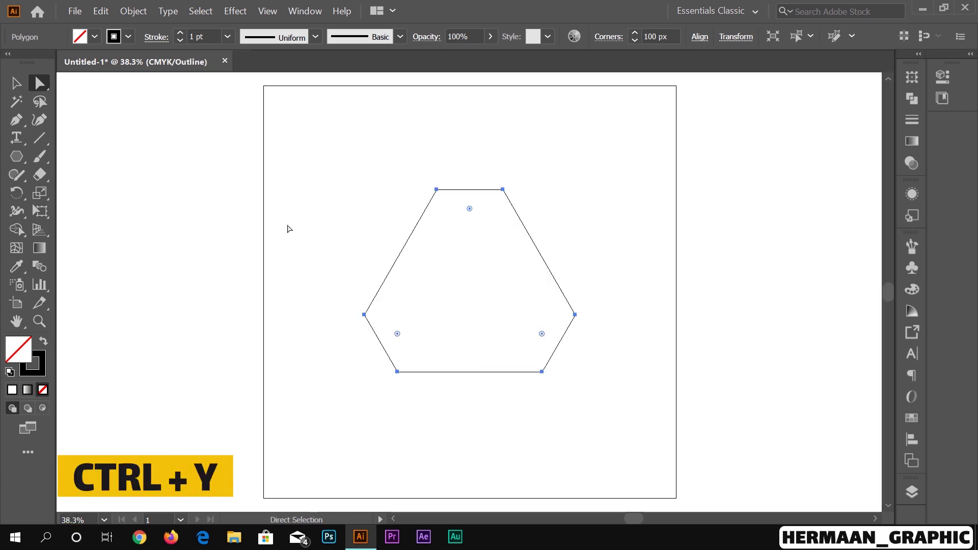
pyautogui.click(39, 137)
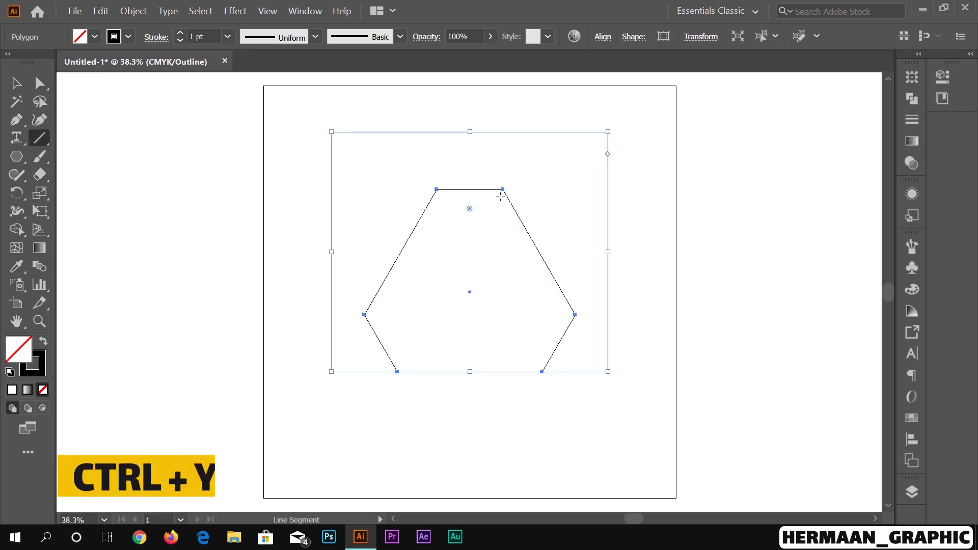
pyautogui.moveTo(499, 188); pyautogui.dragTo(397, 371)
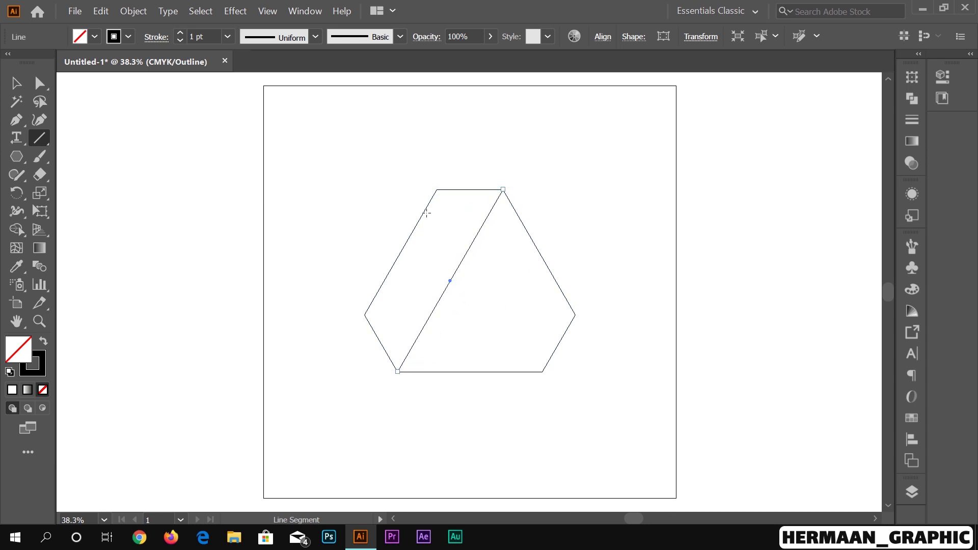
pyautogui.moveTo(434, 188); pyautogui.dragTo(541, 371)
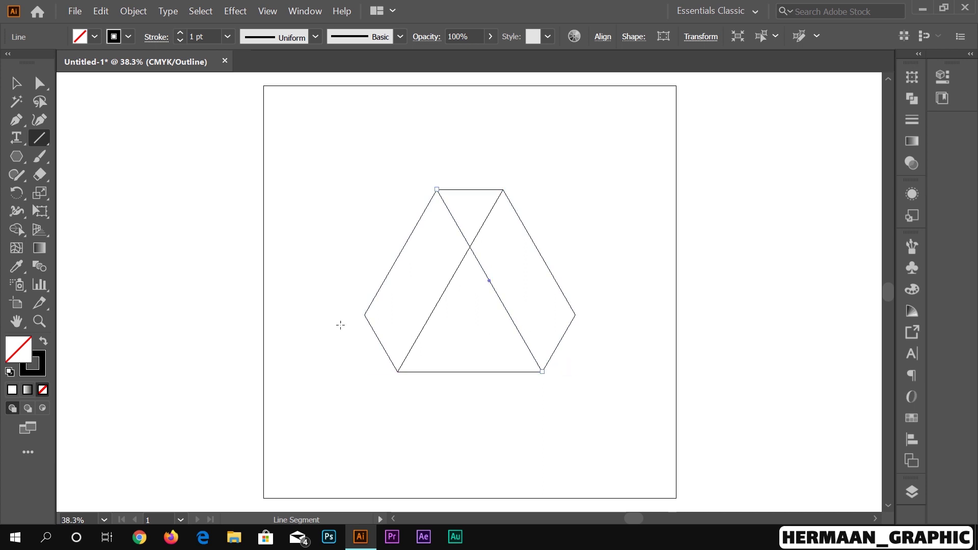
pyautogui.moveTo(364, 315); pyautogui.dragTo(574, 315)
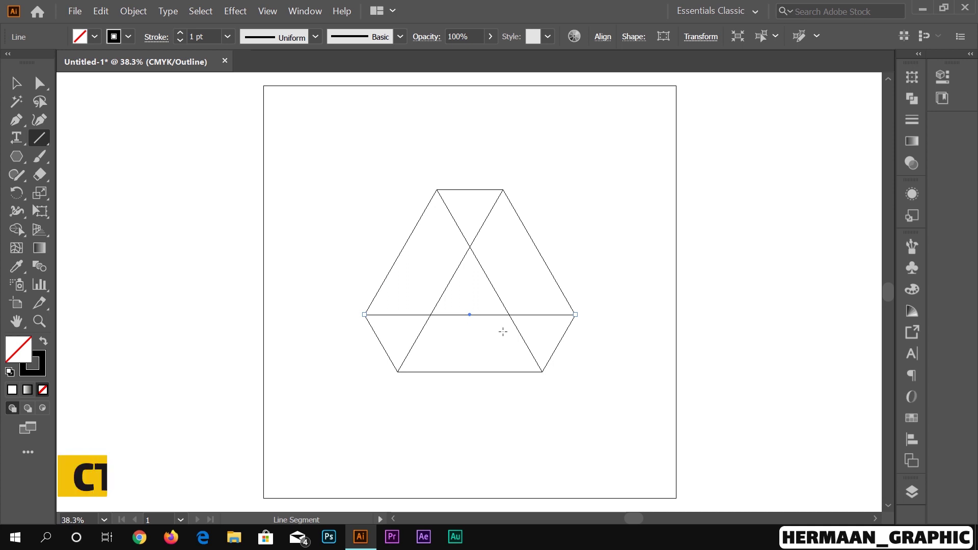
pyautogui.hotkey('ctrl', 'y')
# Merge the regions of the triangle and lines with Shape Builder into three black bands around the central triangle
pyautogui.click(15, 82)
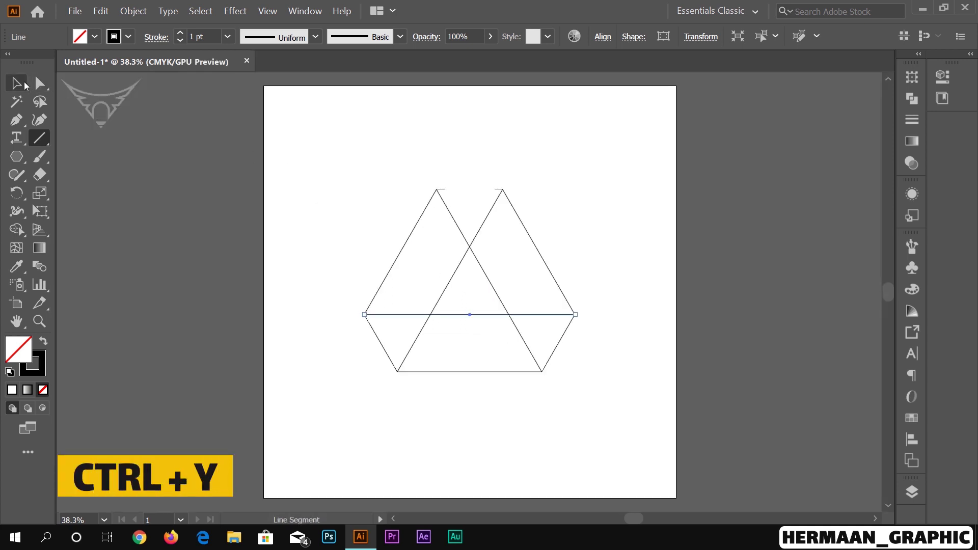
pyautogui.moveTo(326, 160); pyautogui.dragTo(600, 395)
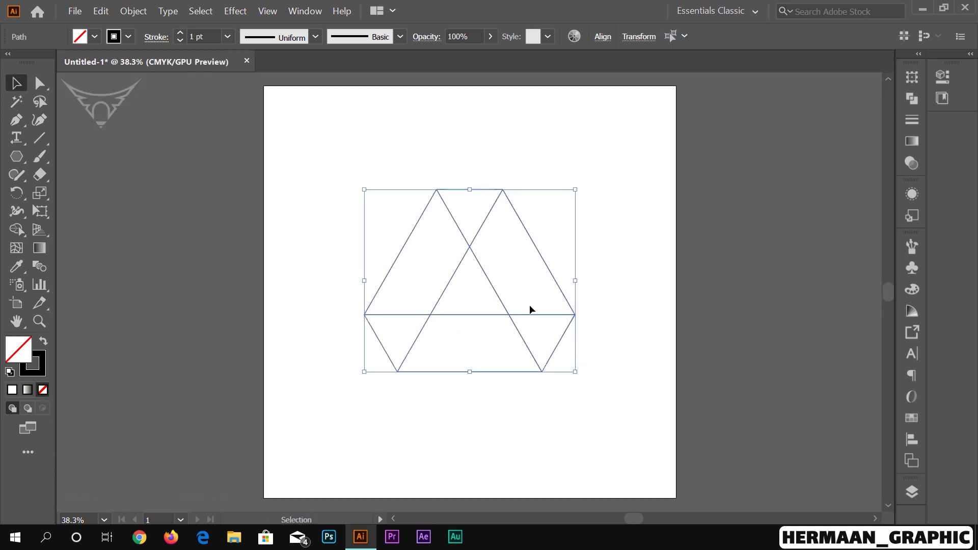
pyautogui.click(21, 227)
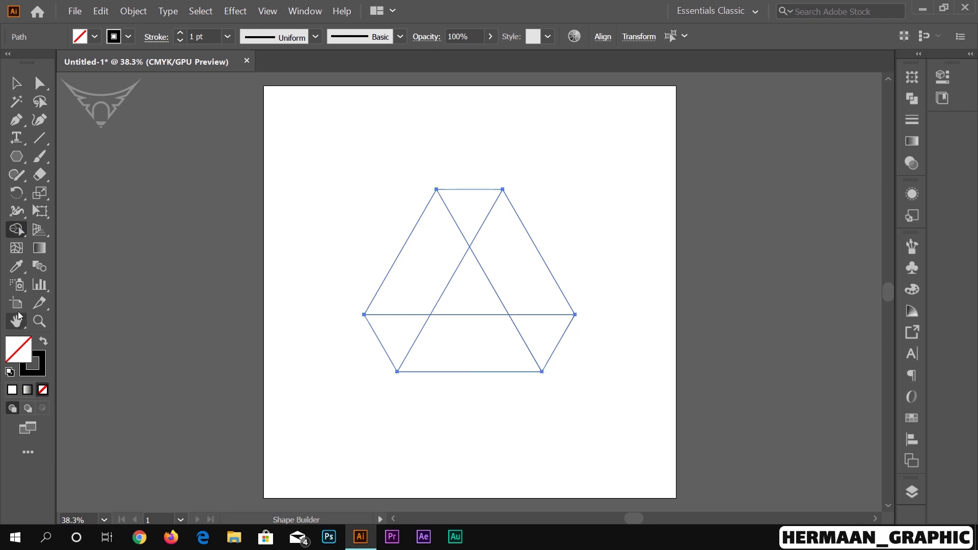
pyautogui.click(43, 341)
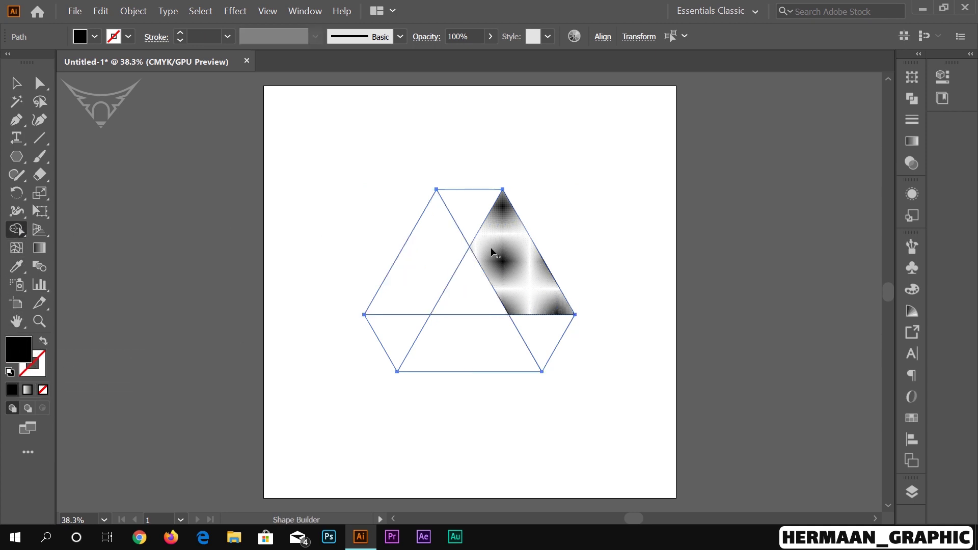
pyautogui.moveTo(473, 218); pyautogui.dragTo(510, 267)
pyautogui.moveTo(520, 342); pyautogui.dragTo(540, 337)
pyautogui.moveTo(387, 336); pyautogui.dragTo(409, 304)
pyautogui.click(407, 303)
pyautogui.press('v')
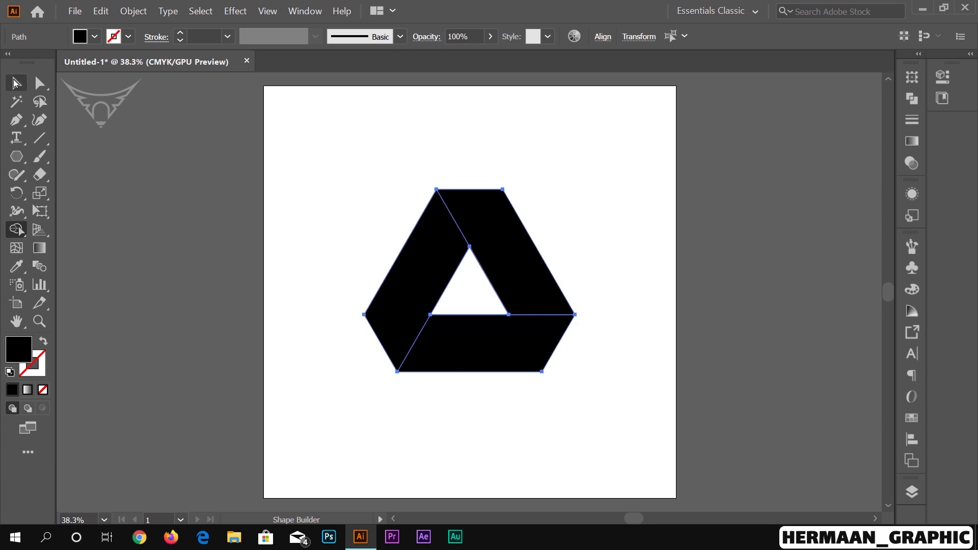
# Delete the leftover unfilled triangle path in the centre of the three bands
pyautogui.rightClick(447, 261)
pyautogui.click(441, 257)
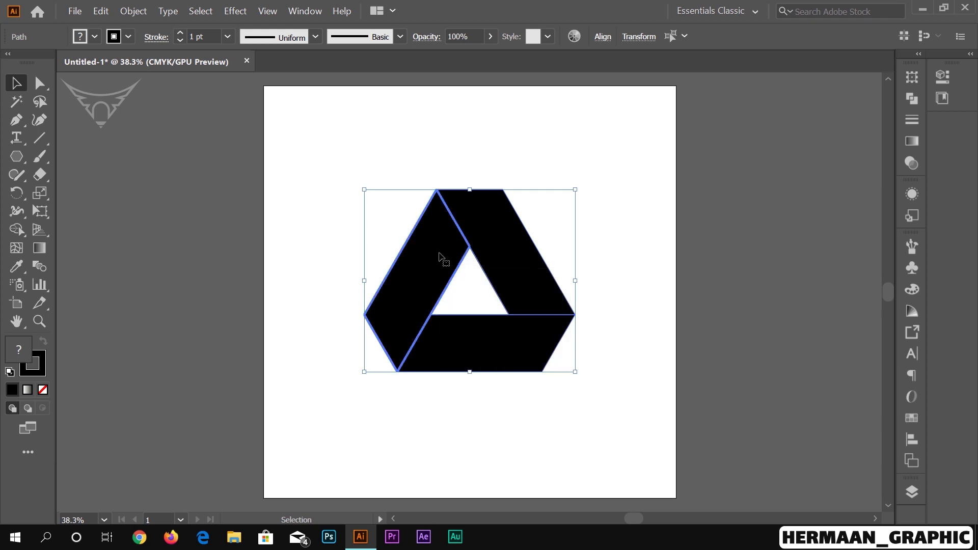
pyautogui.click(468, 284)
pyautogui.click(455, 277)
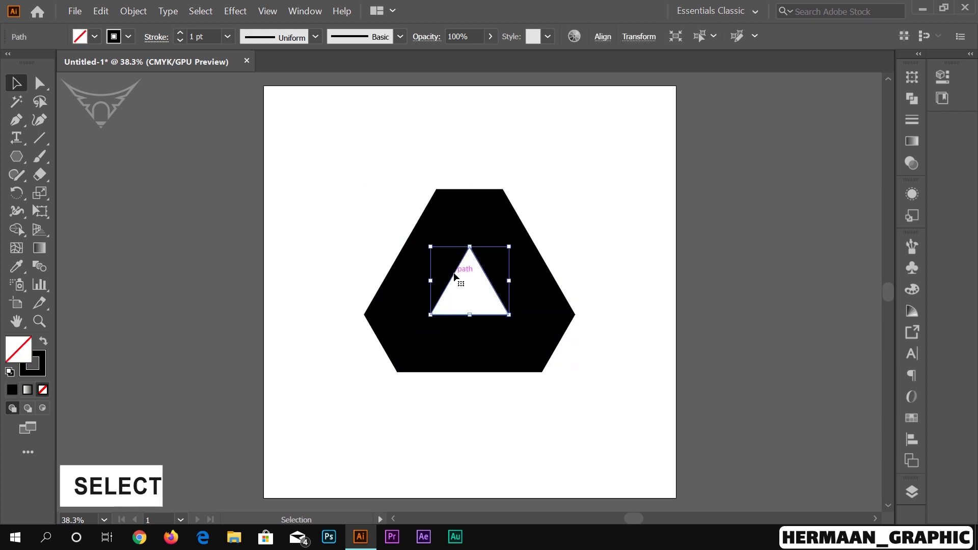
pyautogui.press('Delete')
# Group the three black bands
pyautogui.moveTo(358, 175); pyautogui.dragTo(623, 398)
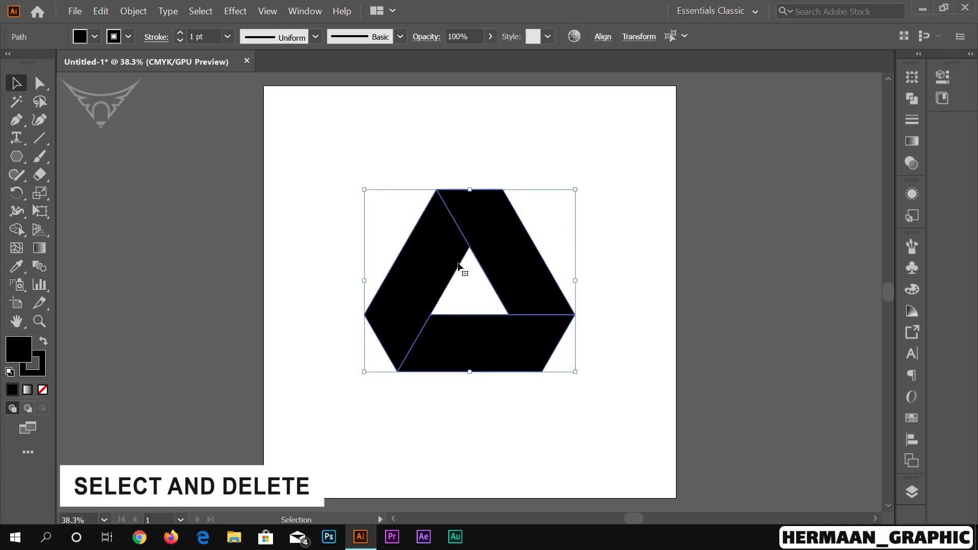
pyautogui.rightClick(432, 265)
pyautogui.click(467, 330)
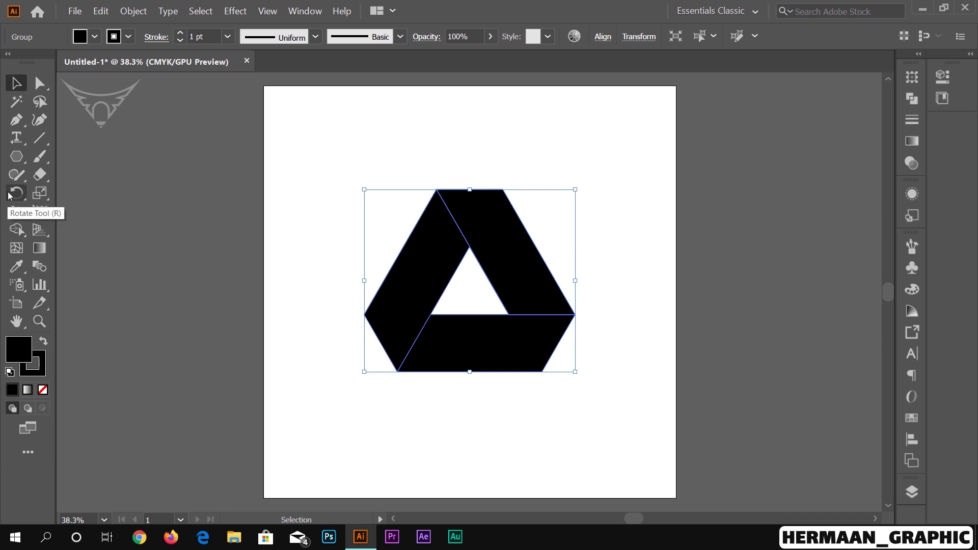
# Create a copy of the grouped bands rotated by 60°
pyautogui.doubleClick(17, 197)
pyautogui.moveTo(668, 203); pyautogui.dragTo(499, 261)
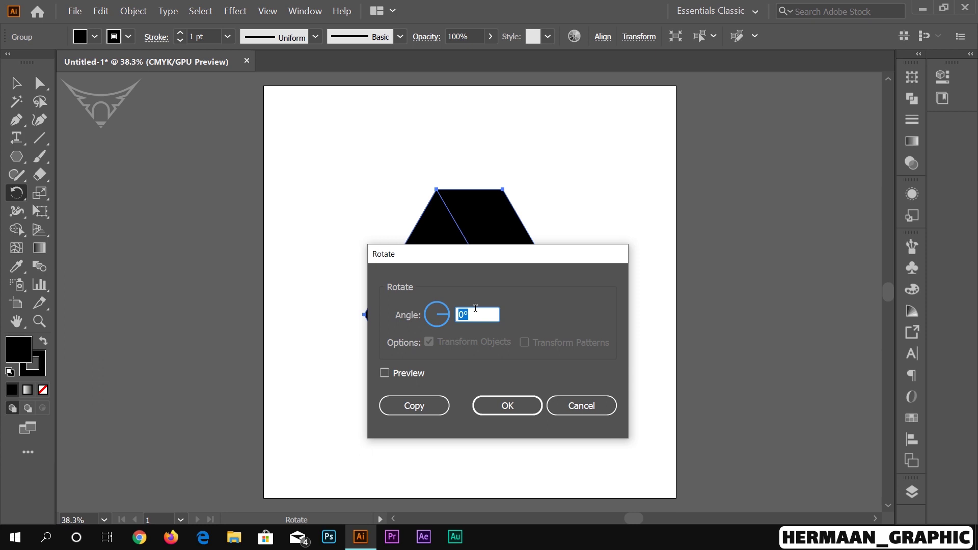
pyautogui.click(398, 378)
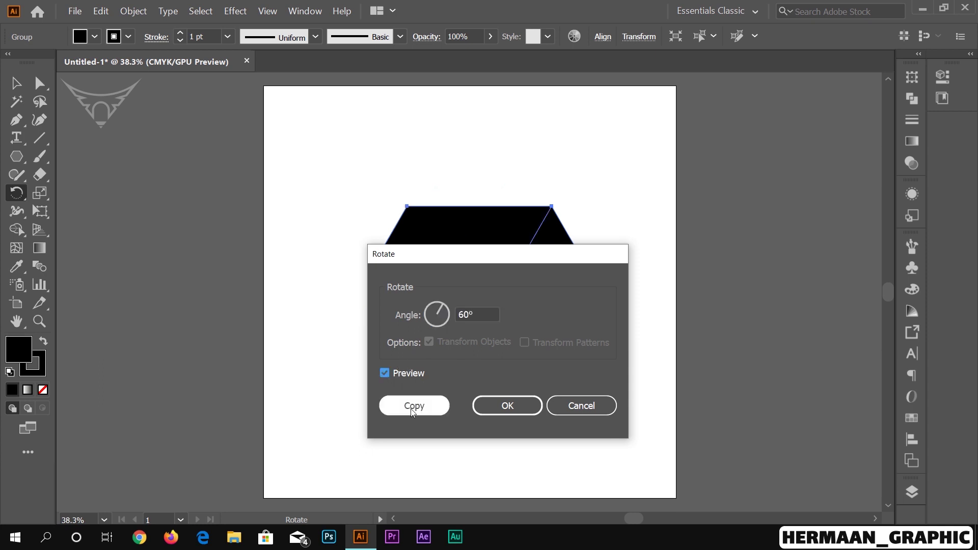
pyautogui.click(412, 408)
pyautogui.click(16, 83)
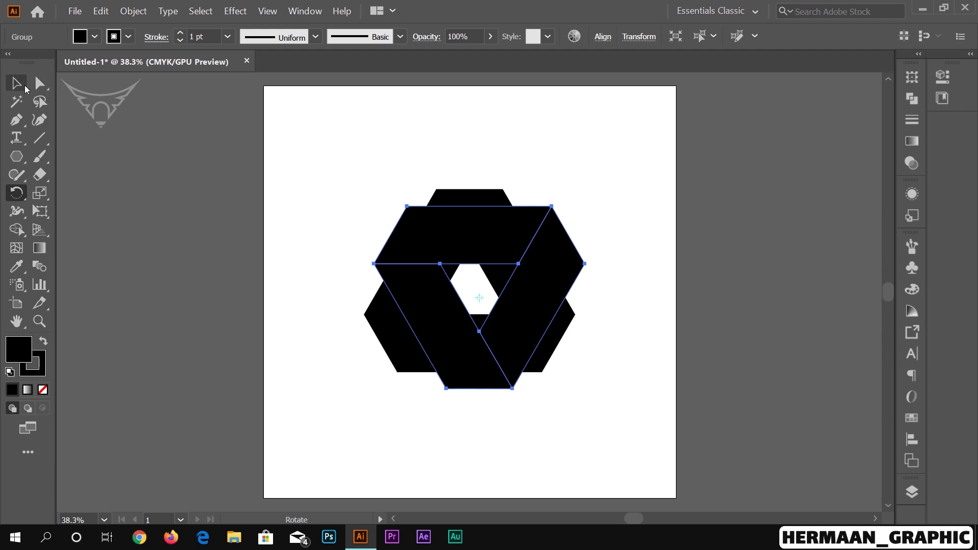
# Move the rotated copy over the original so both triangular shapes share the same centre, and deselect it
pyautogui.moveTo(488, 242); pyautogui.dragTo(465, 252)
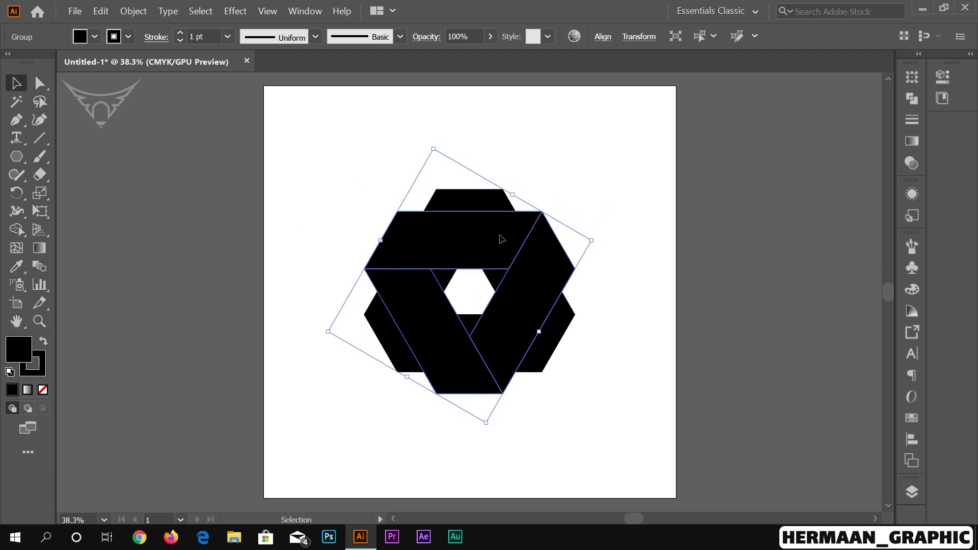
pyautogui.click(597, 168)
pyautogui.hotkey('ctrl', 'a')
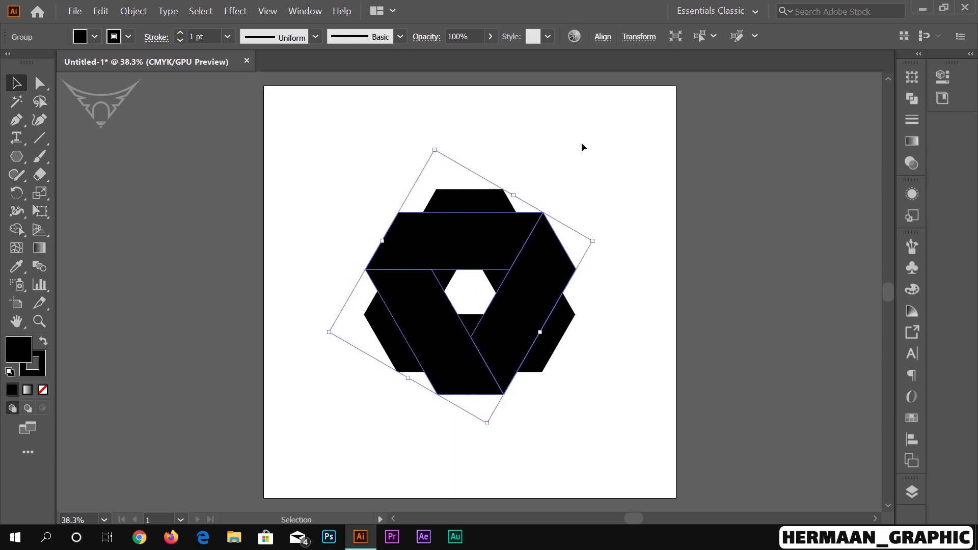
pyautogui.click(613, 263)
pyautogui.hotkey('ctrl', 'z')
pyautogui.hotkey('ctrl', 'z')
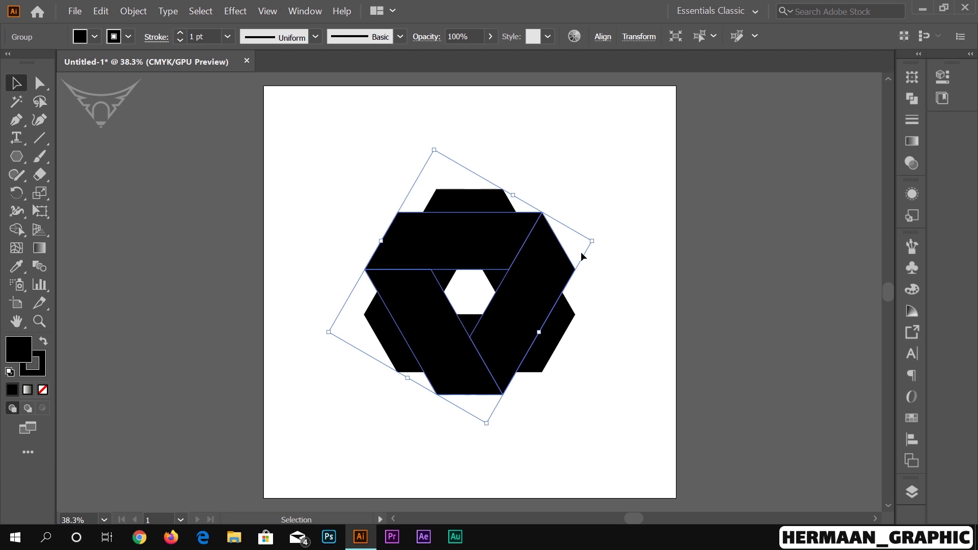
pyautogui.hotkey('ctrl', 'shift', 'z')
pyautogui.hotkey('ctrl', 'shift', 'z')
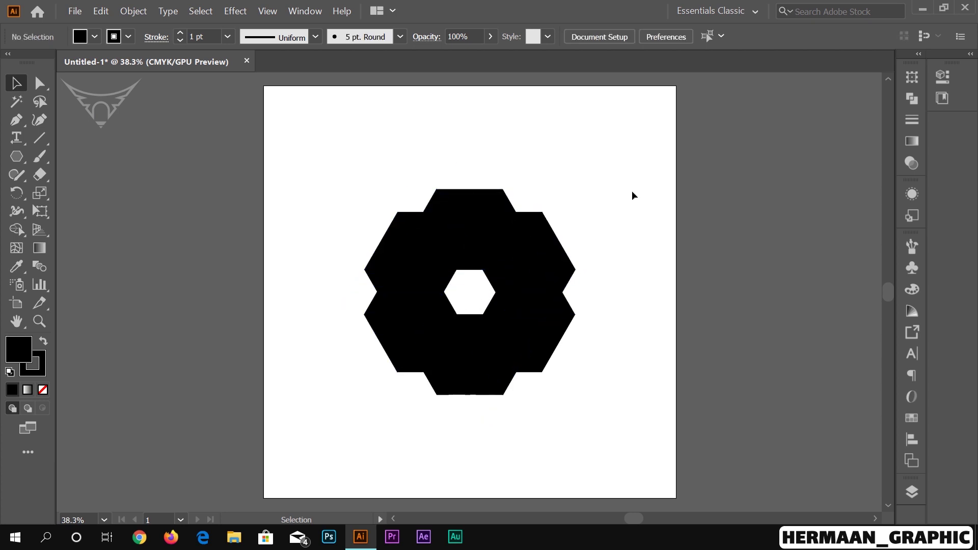
# Ungroup both triangular shapes and check that their bands can be selected individually
pyautogui.moveTo(370, 176); pyautogui.dragTo(589, 421)
pyautogui.rightClick(436, 235)
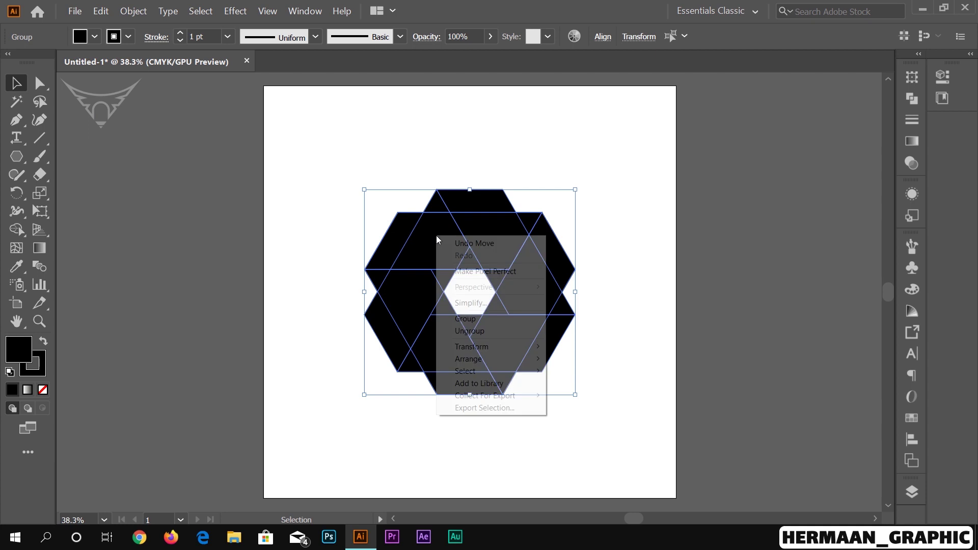
pyautogui.click(470, 331)
pyautogui.rightClick(396, 247)
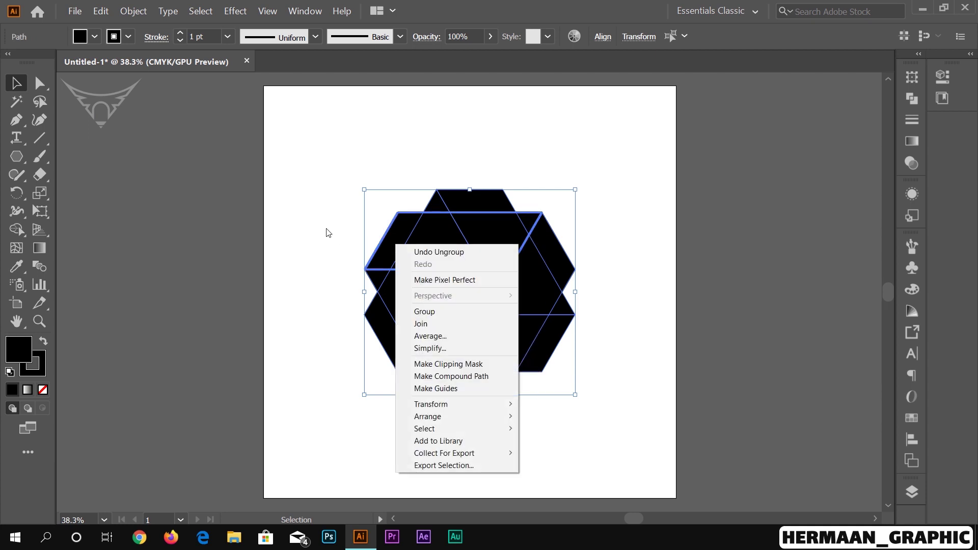
pyautogui.click(326, 230)
pyautogui.click(395, 236)
pyautogui.click(402, 321)
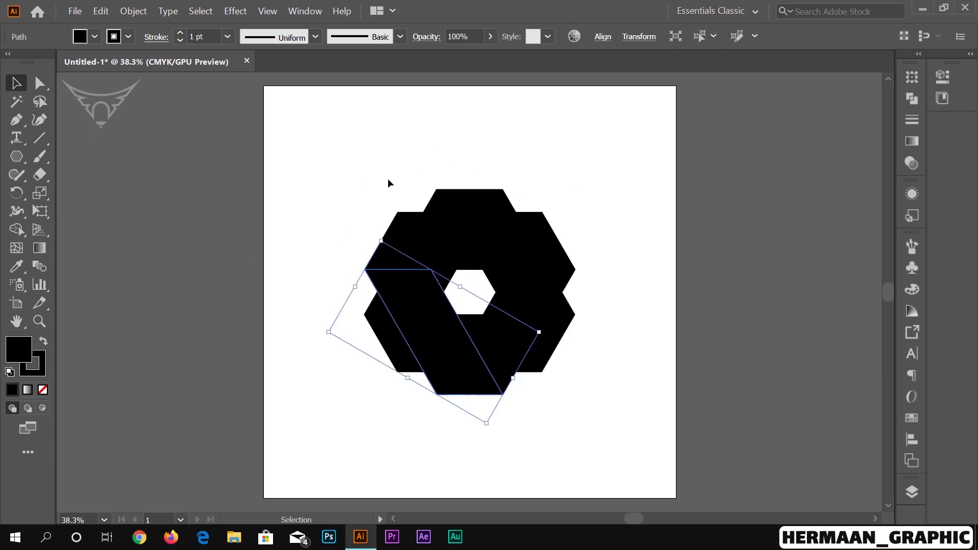
pyautogui.click(311, 161)
# Select all the bands and offset their paths by 11 px with Miter joins
pyautogui.moveTo(358, 182); pyautogui.dragTo(617, 396)
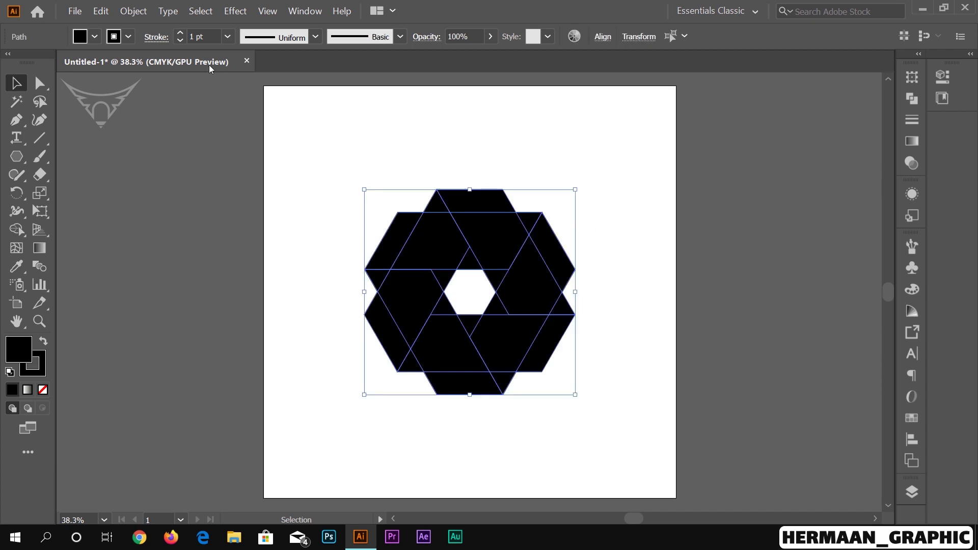
pyautogui.click(140, 13)
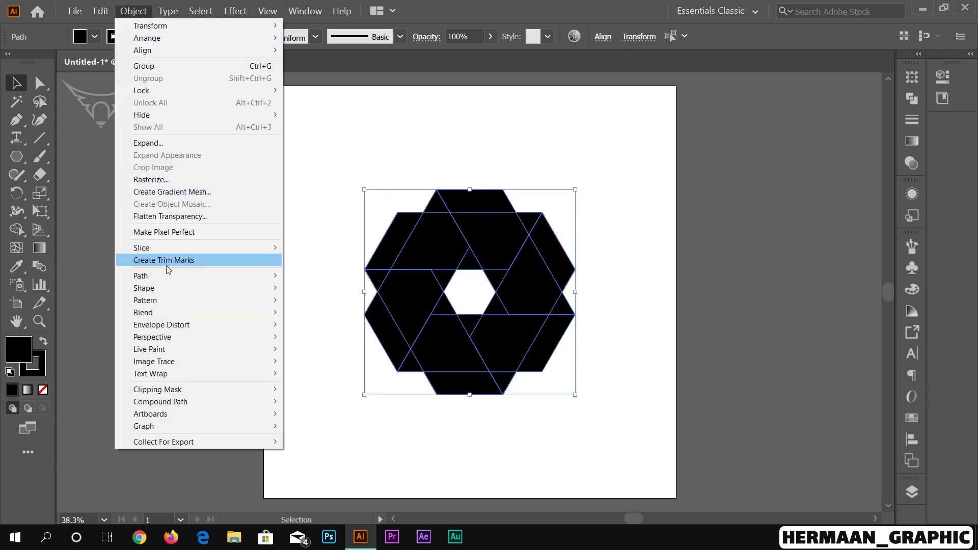
pyautogui.moveTo(167, 275)
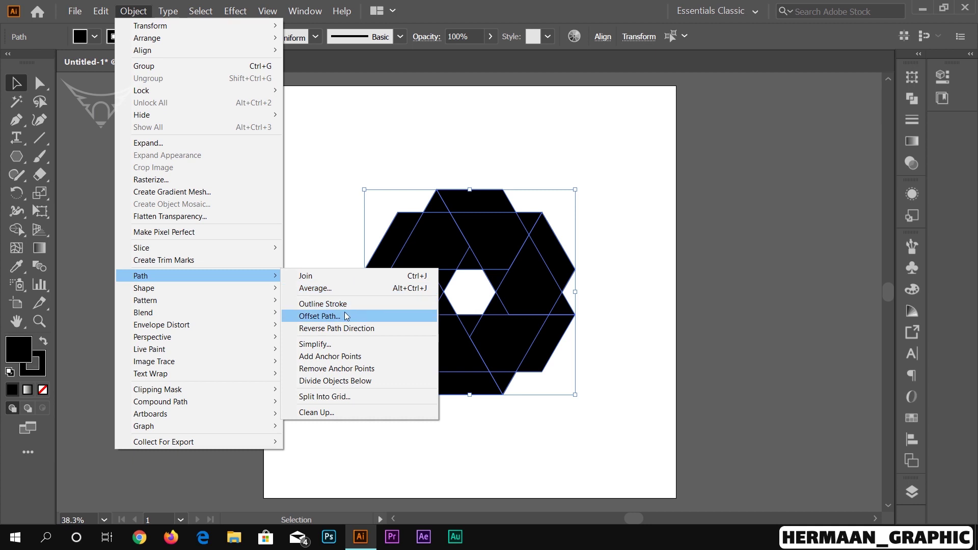
pyautogui.click(312, 316)
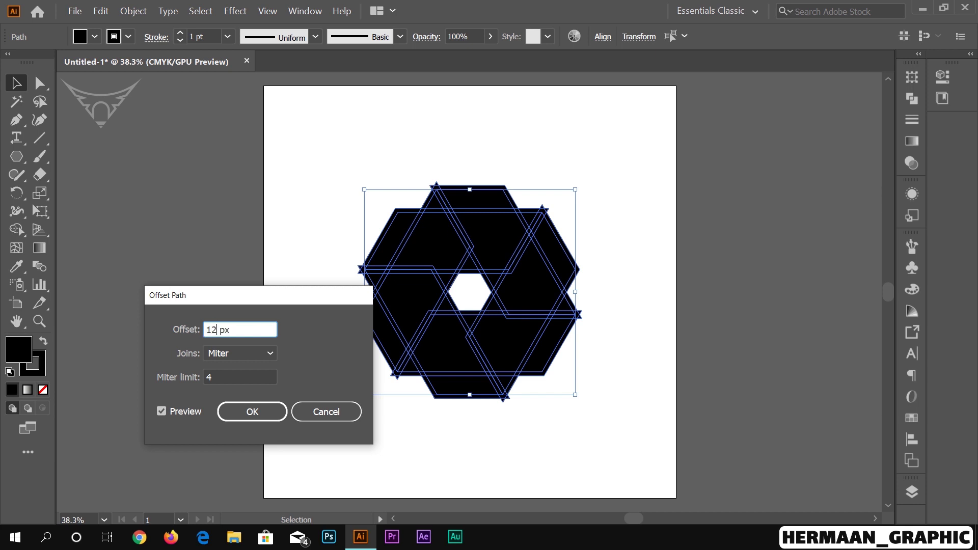
pyautogui.click(161, 411)
pyautogui.click(161, 411)
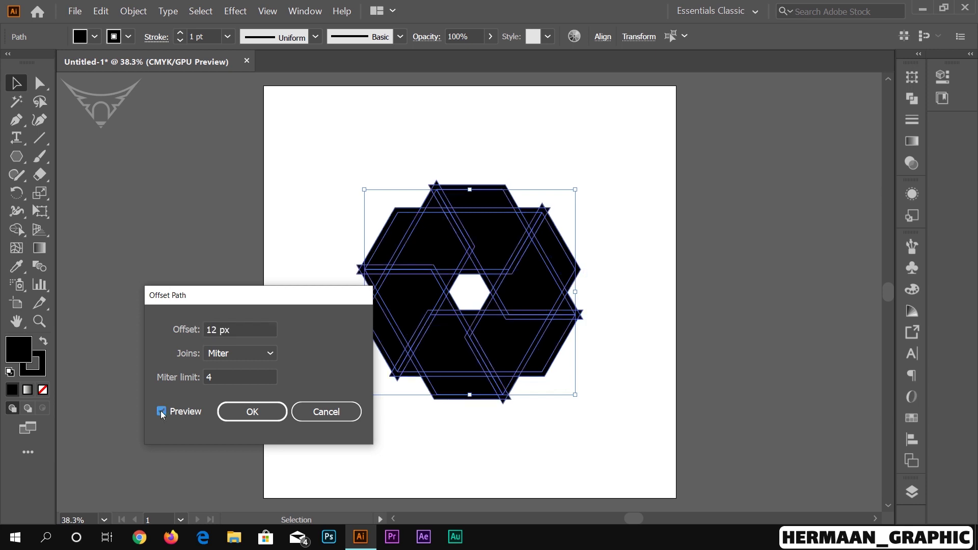
pyautogui.doubleClick(211, 330)
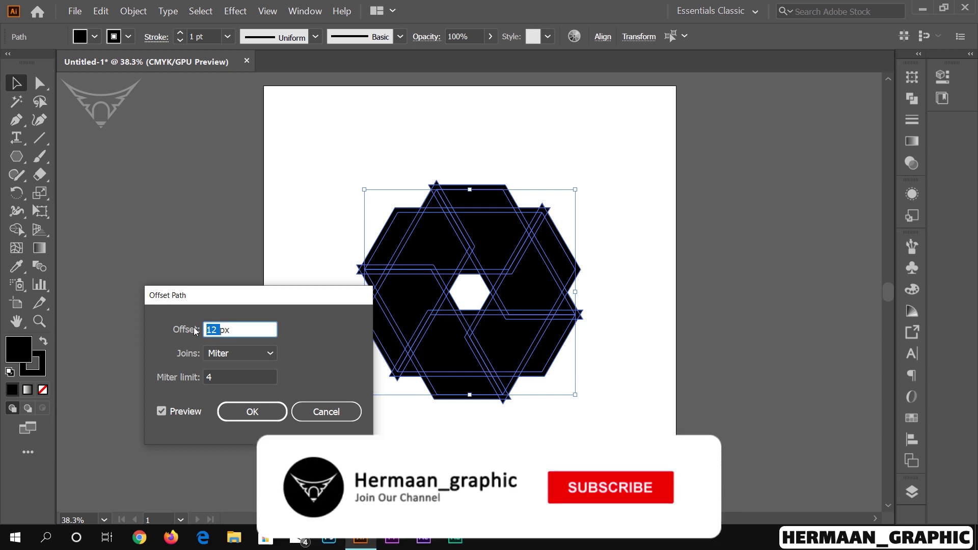
pyautogui.write('11px')
pyautogui.click(161, 411)
pyautogui.click(161, 411)
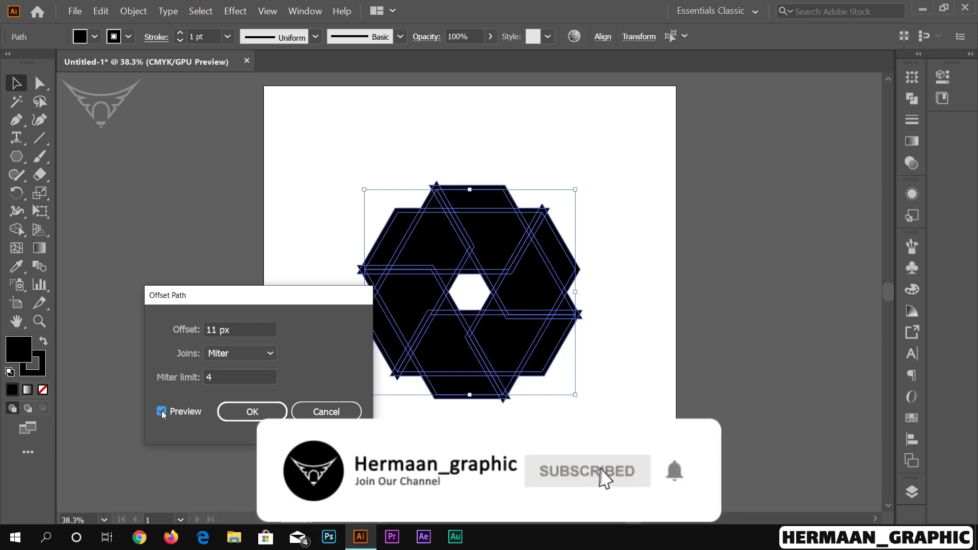
pyautogui.click(252, 411)
# Select all the artwork and merge the split regions of each of the six overlapping bands with Shape Builder
pyautogui.moveTo(312, 151); pyautogui.dragTo(615, 422)
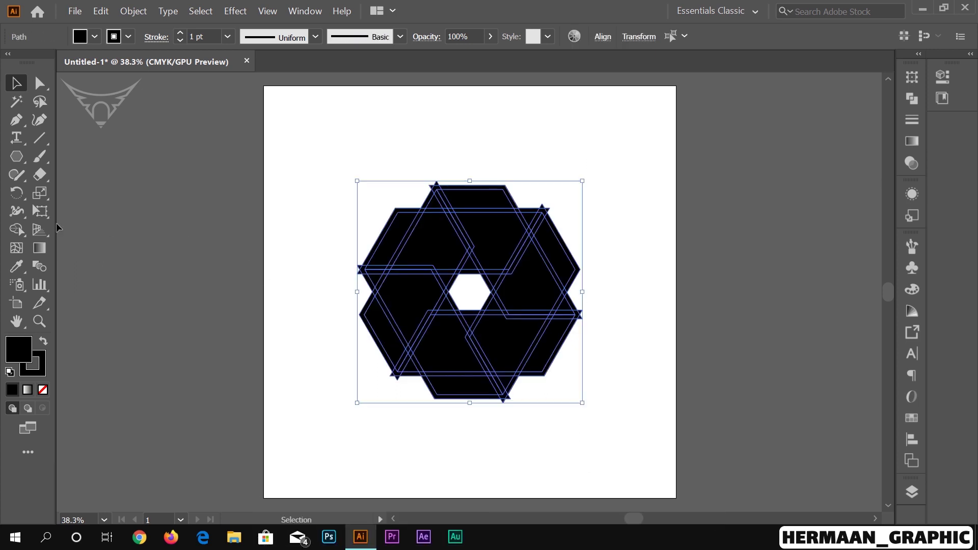
pyautogui.click(16, 229)
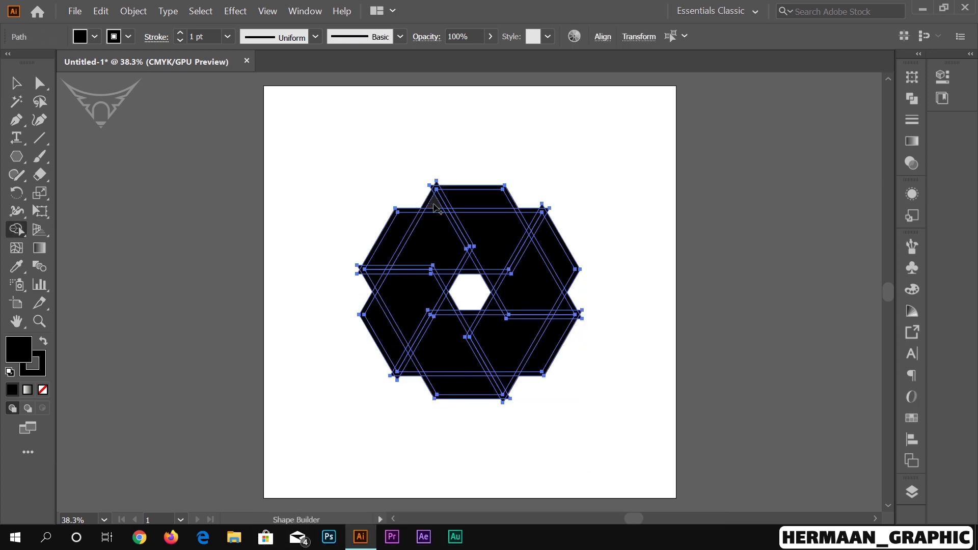
pyautogui.click(434, 206)
pyautogui.moveTo(450, 206); pyautogui.dragTo(494, 268)
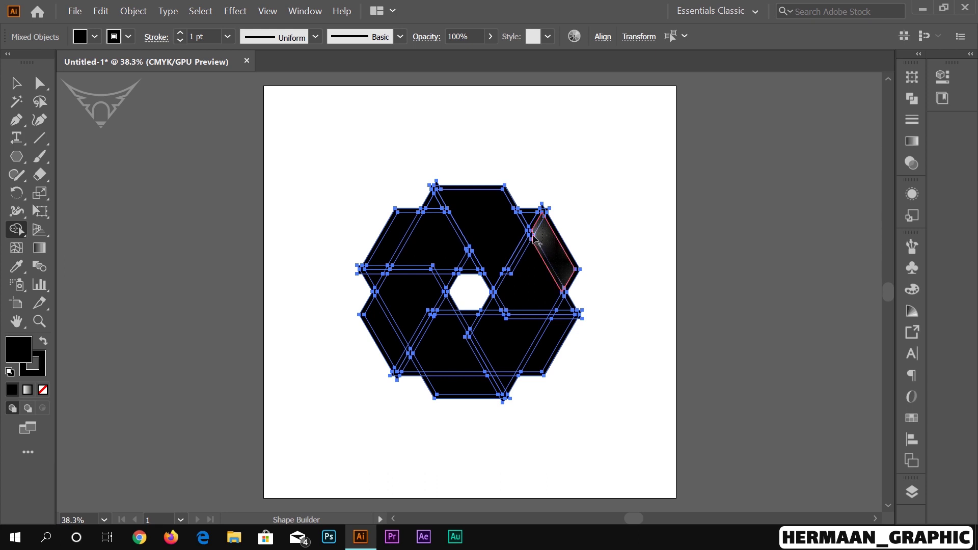
pyautogui.moveTo(535, 240); pyautogui.dragTo(526, 275)
pyautogui.moveTo(496, 306)
pyautogui.mouseDown()
pyautogui.moveTo(533, 289)
pyautogui.moveTo(564, 306)
pyautogui.moveTo(474, 327)
pyautogui.mouseUp()
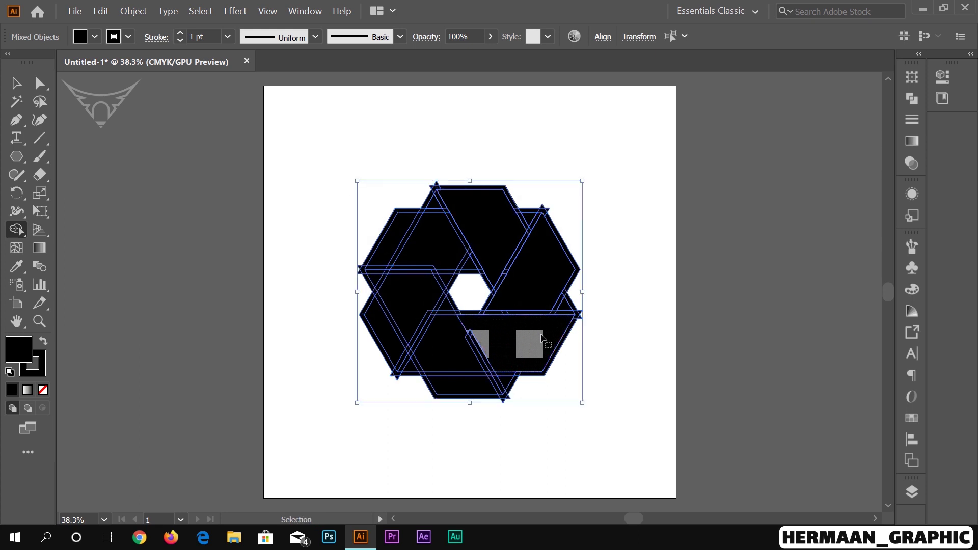
pyautogui.moveTo(562, 322)
pyautogui.mouseDown()
pyautogui.moveTo(505, 328)
pyautogui.moveTo(512, 320)
pyautogui.moveTo(474, 324)
pyautogui.mouseUp()
pyautogui.moveTo(495, 386)
pyautogui.mouseDown()
pyautogui.moveTo(458, 383)
pyautogui.moveTo(446, 315)
pyautogui.mouseUp()
pyautogui.moveTo(406, 363)
pyautogui.mouseDown()
pyautogui.moveTo(402, 336)
pyautogui.moveTo(415, 322)
pyautogui.mouseUp()
pyautogui.moveTo(447, 288)
pyautogui.mouseDown()
pyautogui.moveTo(385, 284)
pyautogui.moveTo(375, 276)
pyautogui.moveTo(380, 255)
pyautogui.moveTo(393, 269)
pyautogui.moveTo(426, 253)
pyautogui.moveTo(468, 270)
pyautogui.mouseUp()
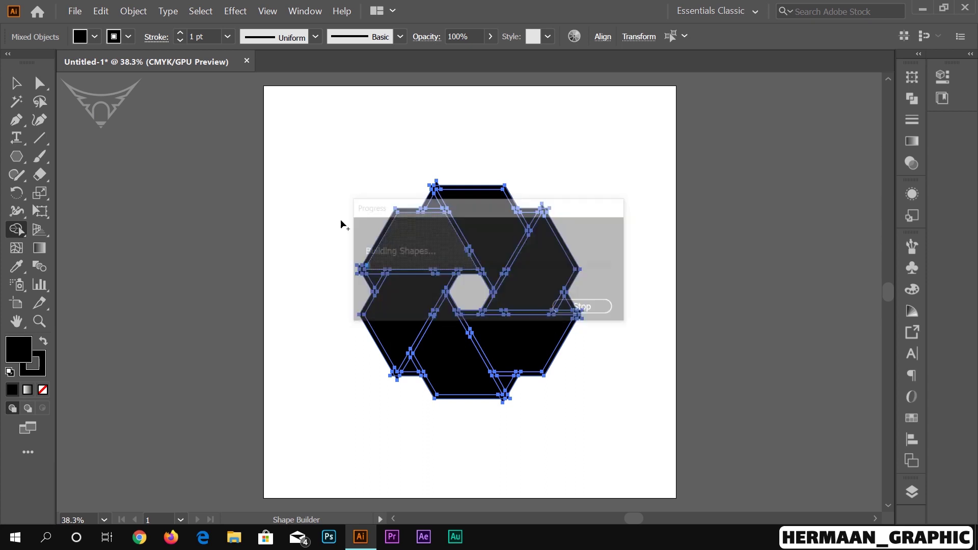
# Select all the artwork to check the outlines of the merged bands, and deselect it
pyautogui.click(16, 83)
pyautogui.moveTo(323, 151); pyautogui.dragTo(623, 432)
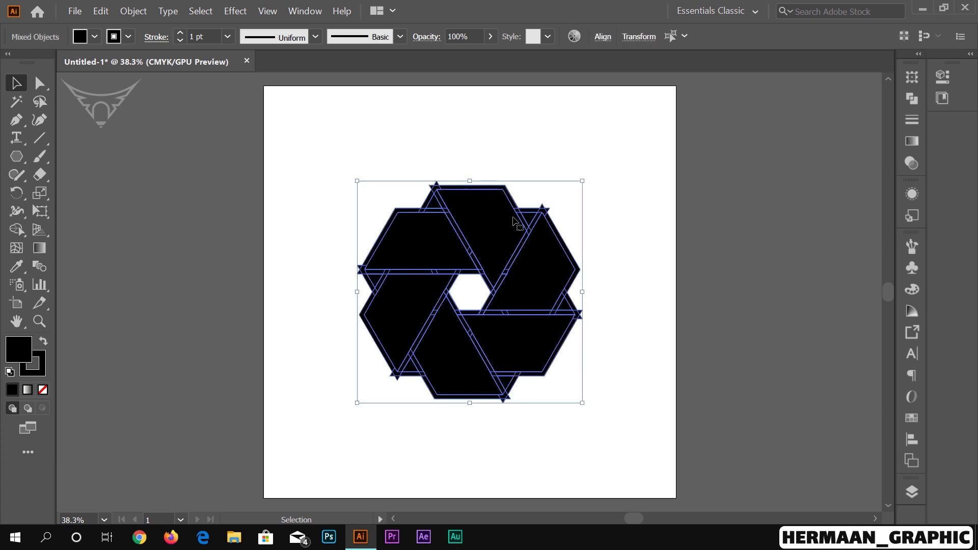
pyautogui.click(624, 233)
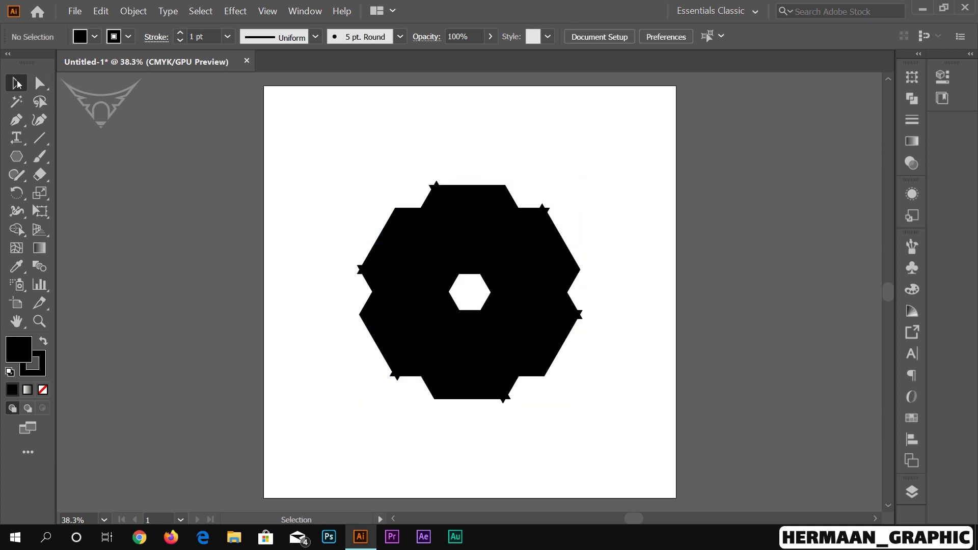
# Select the six large band pieces together with the six small corner triangles and lock them
pyautogui.click(437, 201)
pyautogui.keyDown('shift'); pyautogui.click(465, 201); pyautogui.keyUp('shift')
pyautogui.keyDown('shift'); pyautogui.click(530, 219); pyautogui.keyUp('shift')
pyautogui.keyDown('shift'); pyautogui.click(548, 240); pyautogui.keyUp('shift')
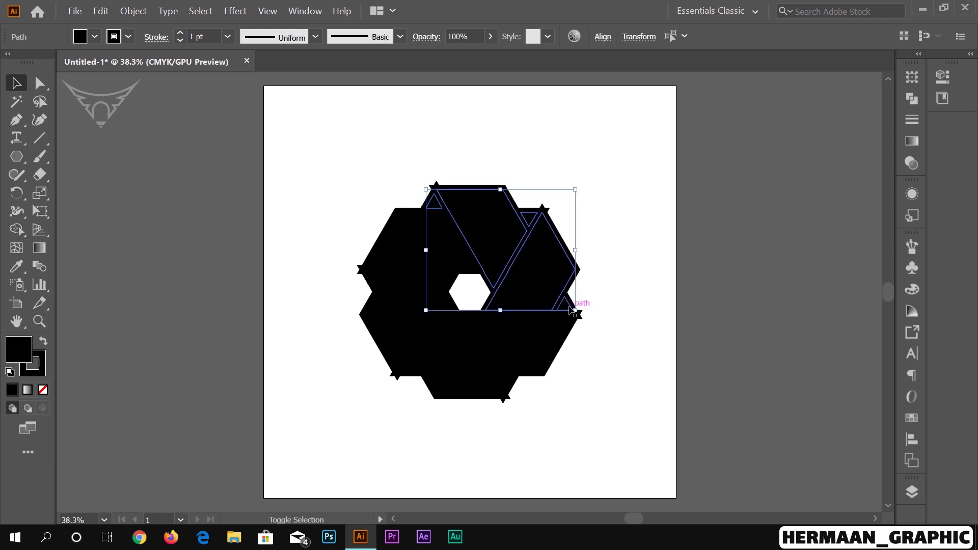
pyautogui.keyDown('shift'); pyautogui.click(566, 306); pyautogui.keyUp('shift')
pyautogui.keyDown('shift'); pyautogui.click(530, 337); pyautogui.keyUp('shift')
pyautogui.keyDown('shift'); pyautogui.click(504, 381); pyautogui.keyUp('shift')
pyautogui.keyDown('shift'); pyautogui.click(481, 385); pyautogui.keyUp('shift')
pyautogui.keyDown('shift'); pyautogui.click(410, 365); pyautogui.keyUp('shift')
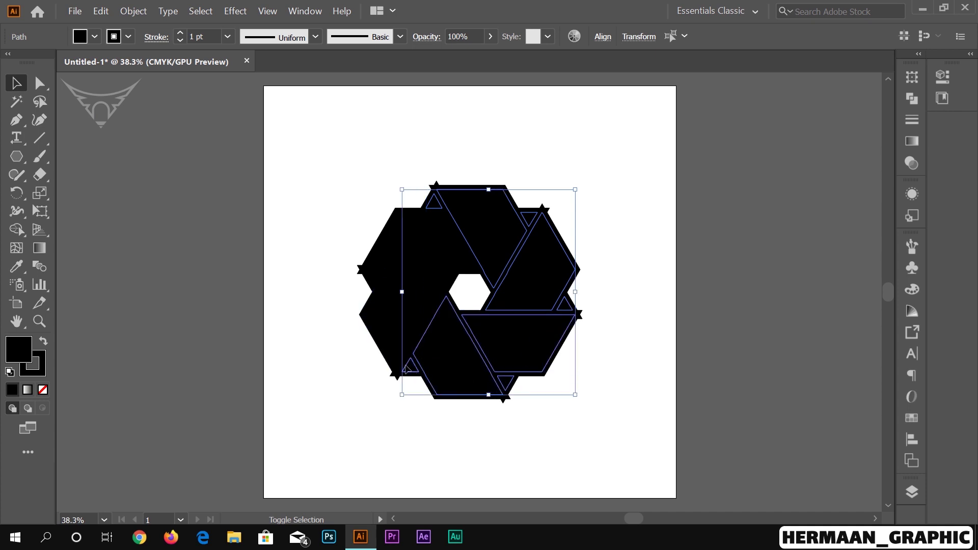
pyautogui.keyDown('shift'); pyautogui.click(396, 340); pyautogui.keyUp('shift')
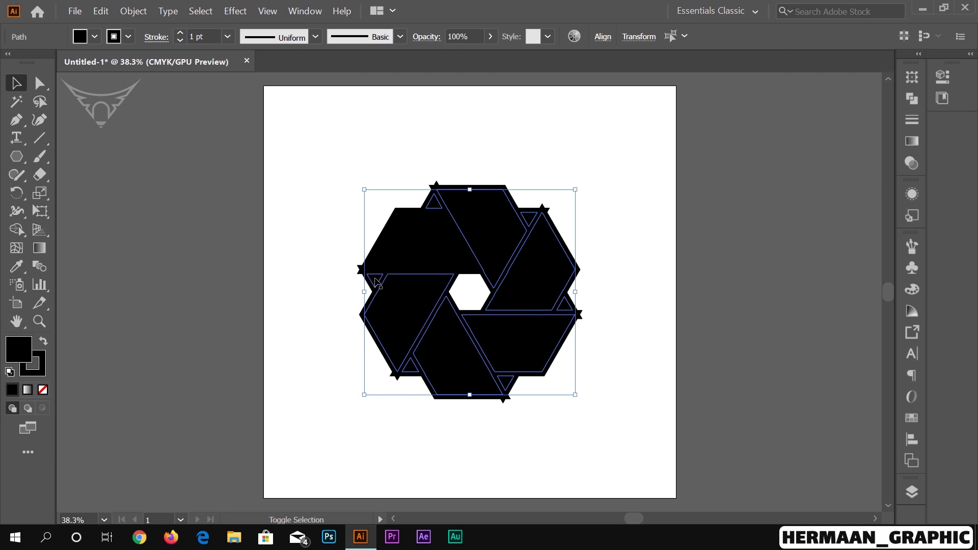
pyautogui.keyDown('shift'); pyautogui.click(396, 248); pyautogui.keyUp('shift')
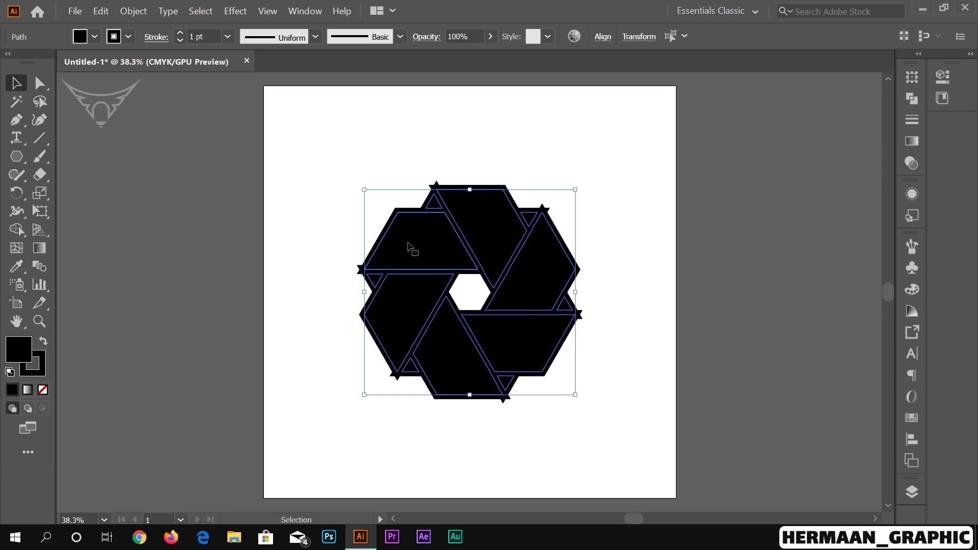
pyautogui.hotkey('ctrl', 'd')
# Delete all the unlocked offset remnants around the logo pieces and unlock the locked pieces
pyautogui.moveTo(334, 138); pyautogui.dragTo(619, 432)
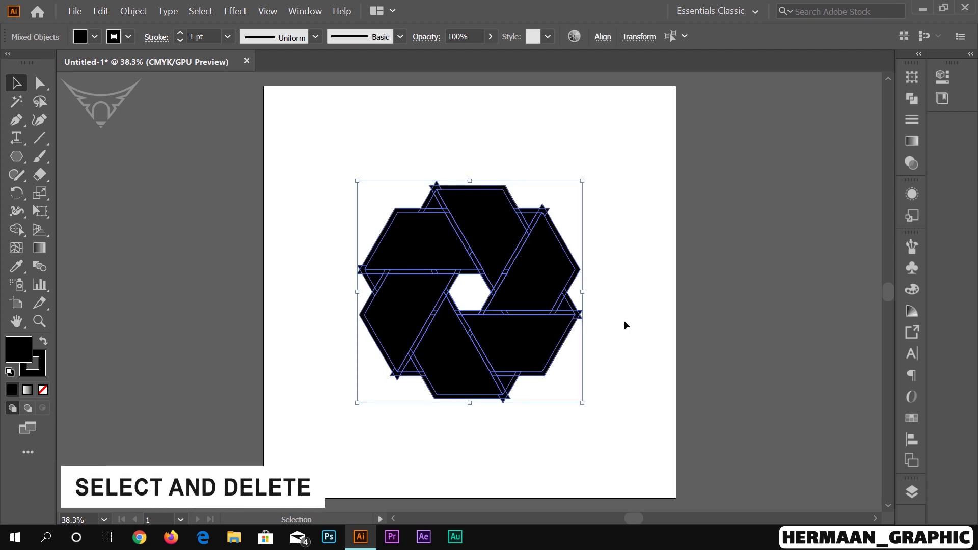
pyautogui.press('Delete')
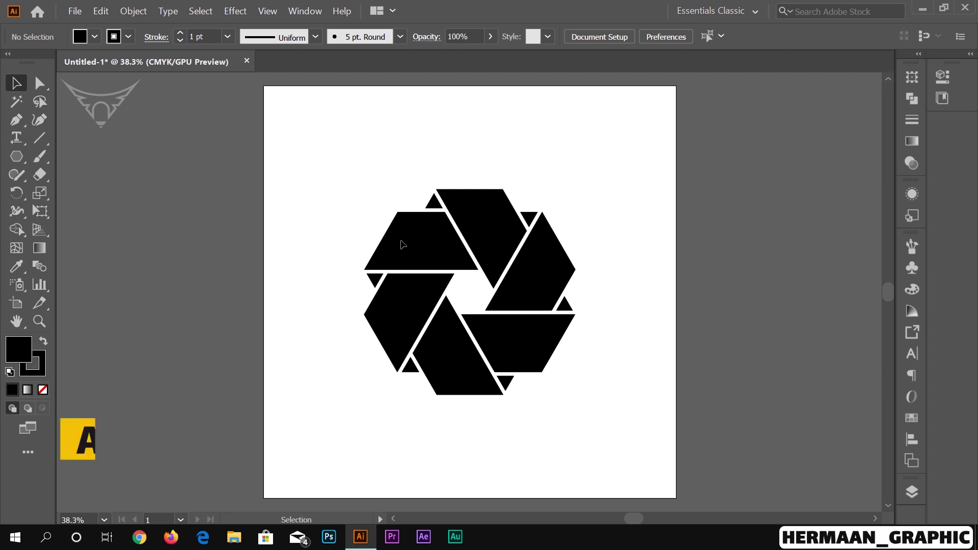
pyautogui.hotkey('ctrl', 'alt', '2')
pyautogui.hotkey('ctrl', 'alt', '2')
pyautogui.click(370, 125)
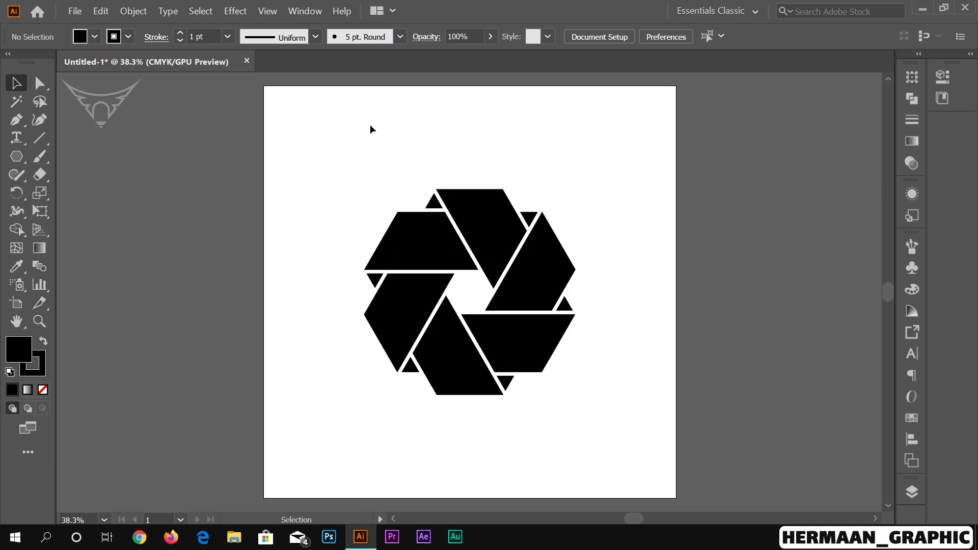
pyautogui.moveTo(364, 173); pyautogui.dragTo(599, 410)
pyautogui.rightClick(490, 248)
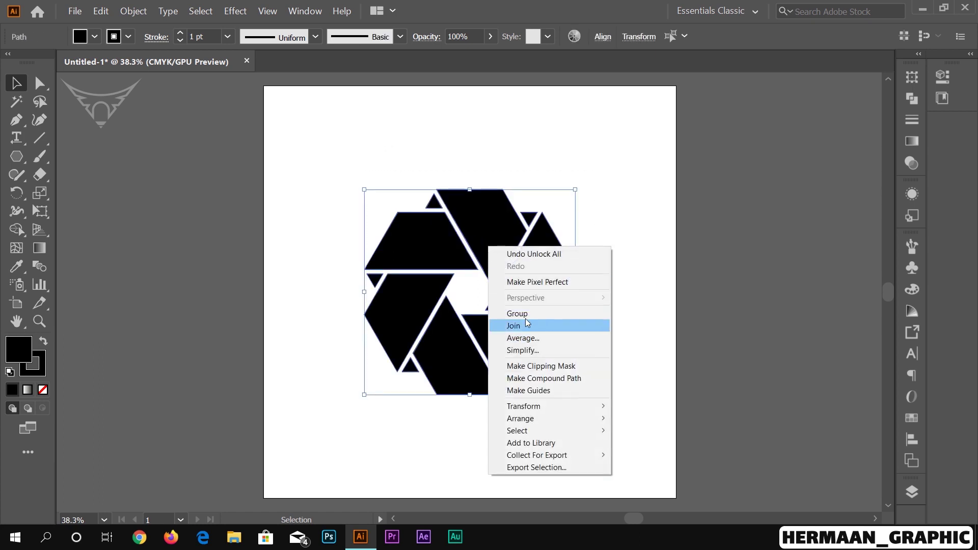
pyautogui.click(496, 227)
pyautogui.hotkey('ctrl', 'shift', 'a')
pyautogui.click(502, 225)
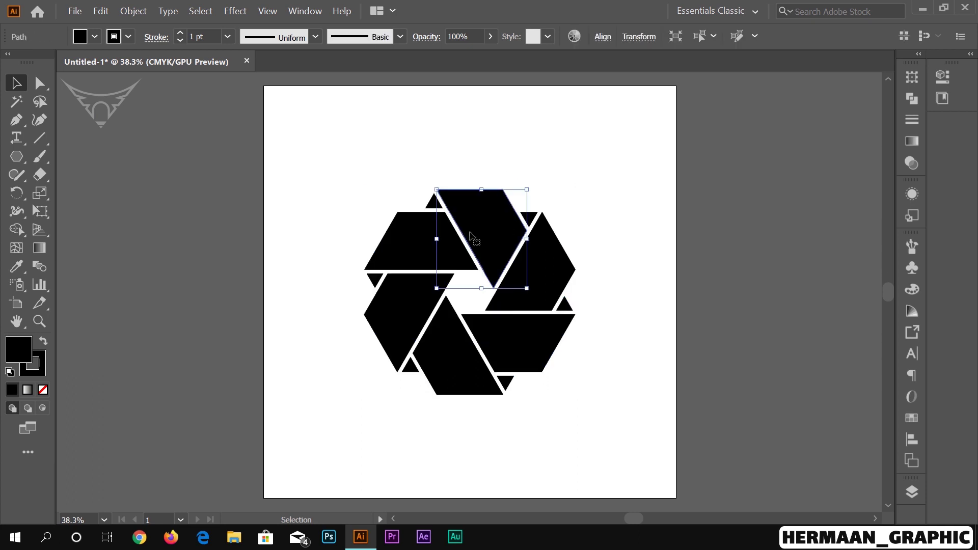
# Remove the stroke from all the logo pieces and deselect them
pyautogui.moveTo(334, 179); pyautogui.dragTo(563, 411)
pyautogui.click(40, 366)
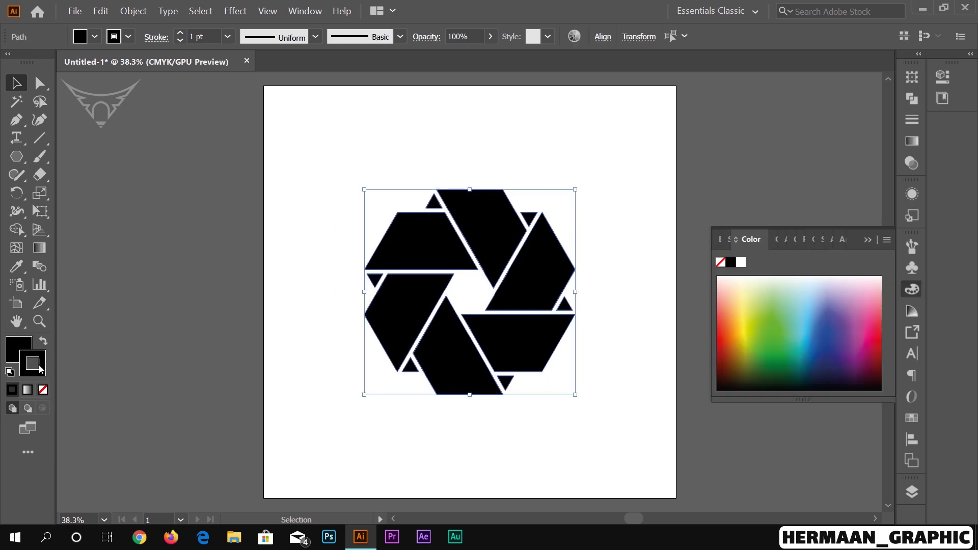
pyautogui.click(44, 390)
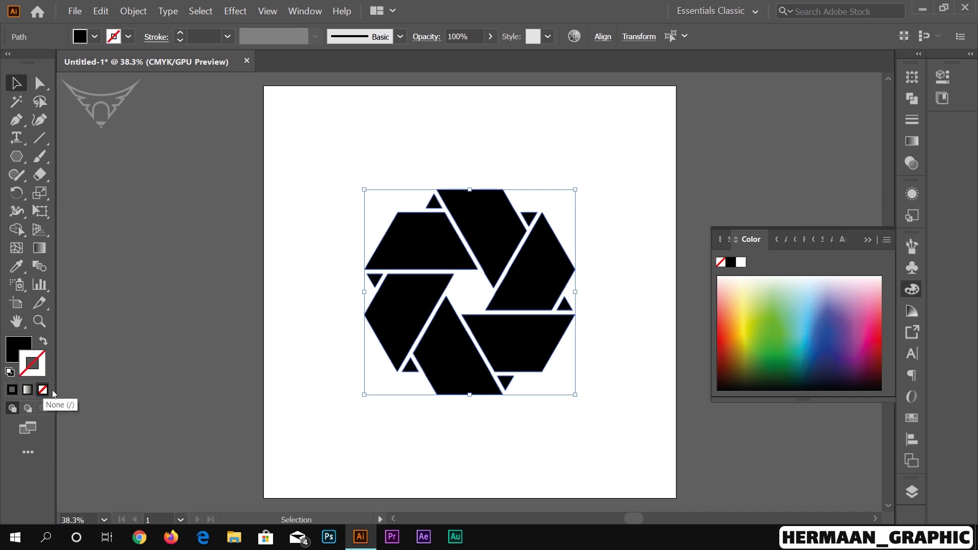
pyautogui.click(868, 240)
pyautogui.click(346, 216)
# Apply a linear white-to-black gradient to the top band piece and angle it diagonally at about -34°
pyautogui.click(471, 239)
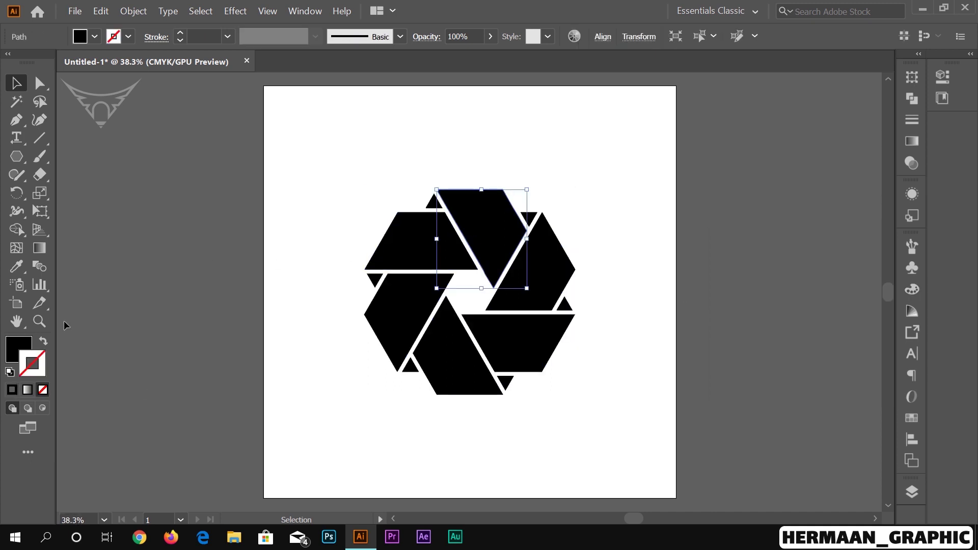
pyautogui.click(30, 339)
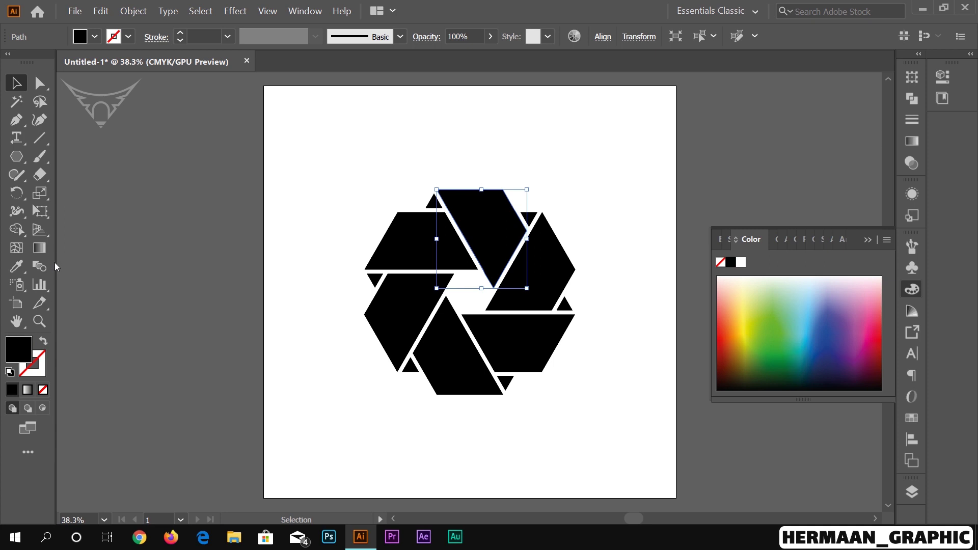
pyautogui.doubleClick(39, 248)
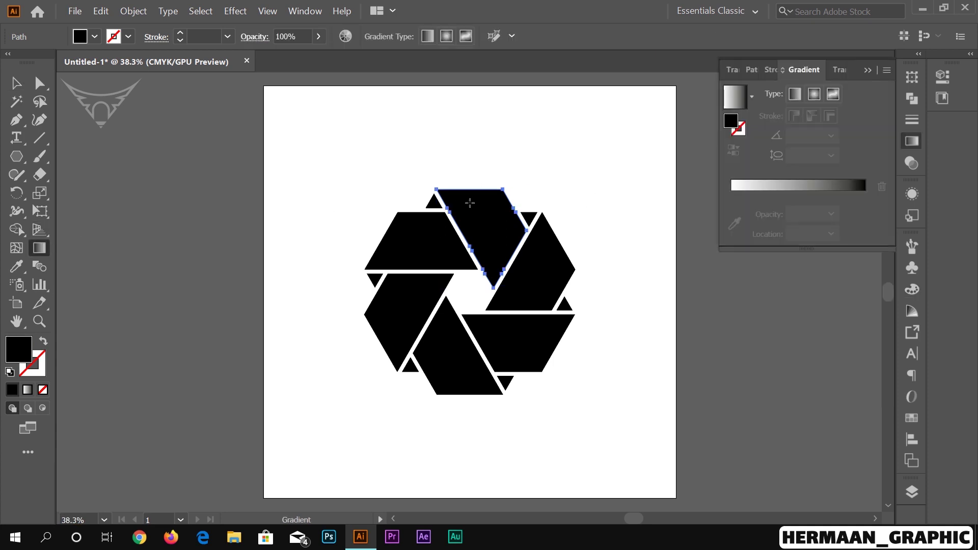
pyautogui.click(511, 216)
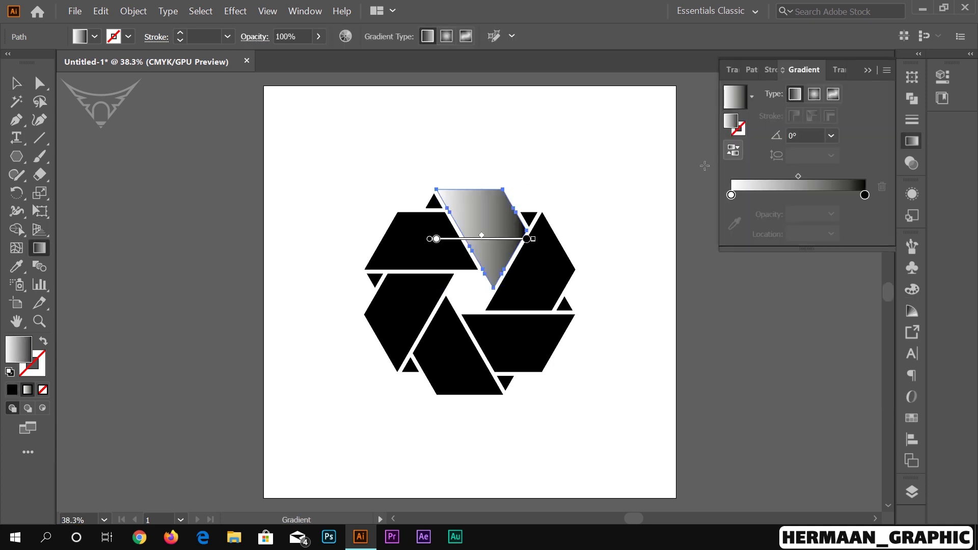
pyautogui.moveTo(434, 186); pyautogui.dragTo(502, 243)
pyautogui.moveTo(510, 248); pyautogui.dragTo(513, 249)
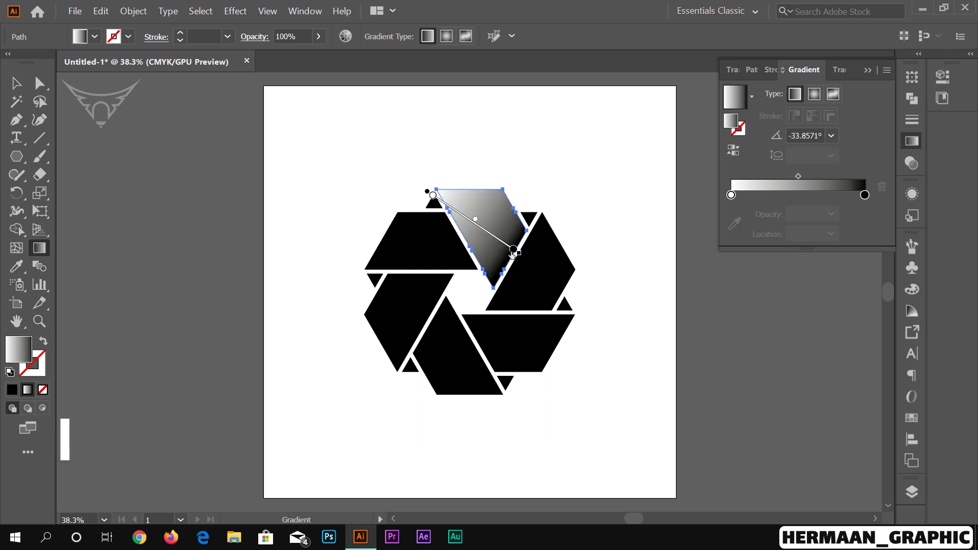
# Switch the gradient's black end stop to CMYK and recolour it orange, with yellow at 100% and black at 0%
pyautogui.doubleClick(513, 250)
pyautogui.click(512, 263)
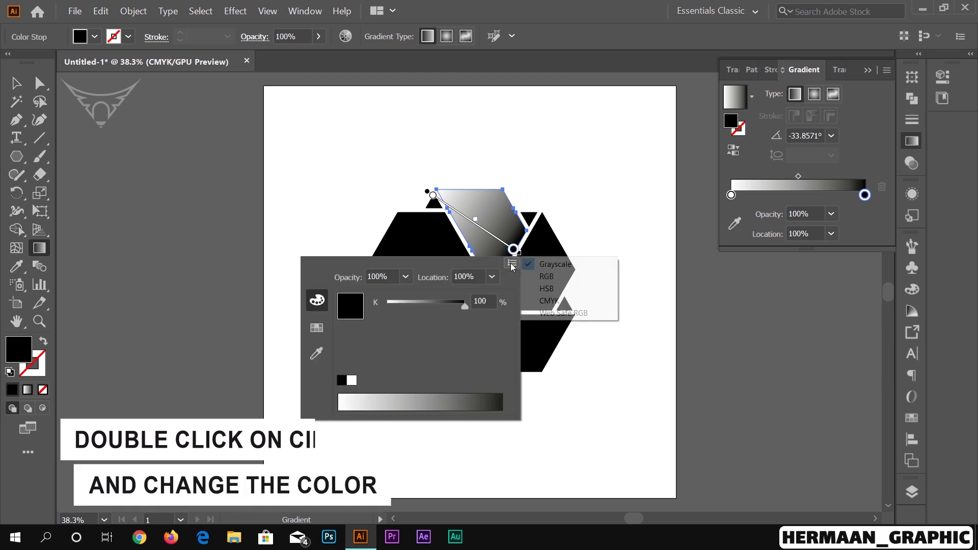
pyautogui.click(552, 302)
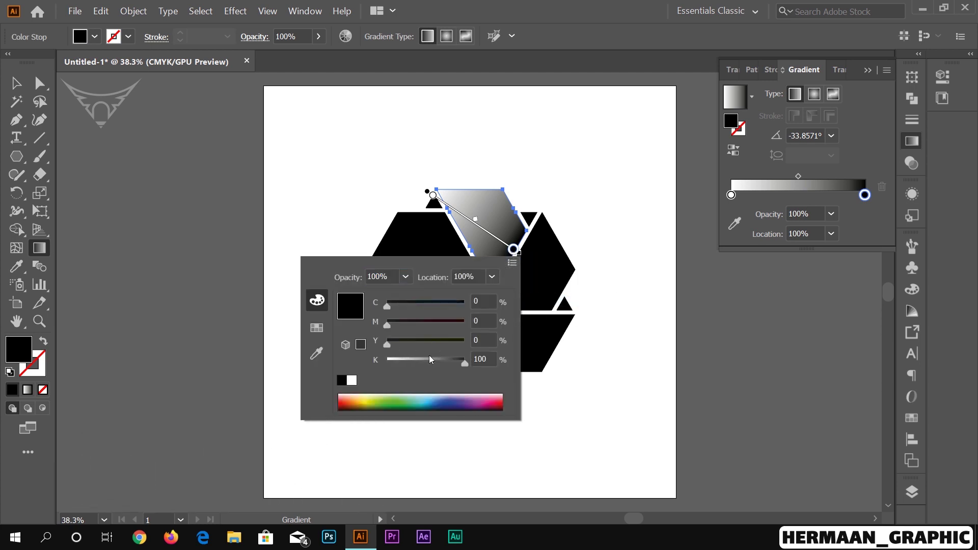
pyautogui.moveTo(464, 364); pyautogui.dragTo(472, 345)
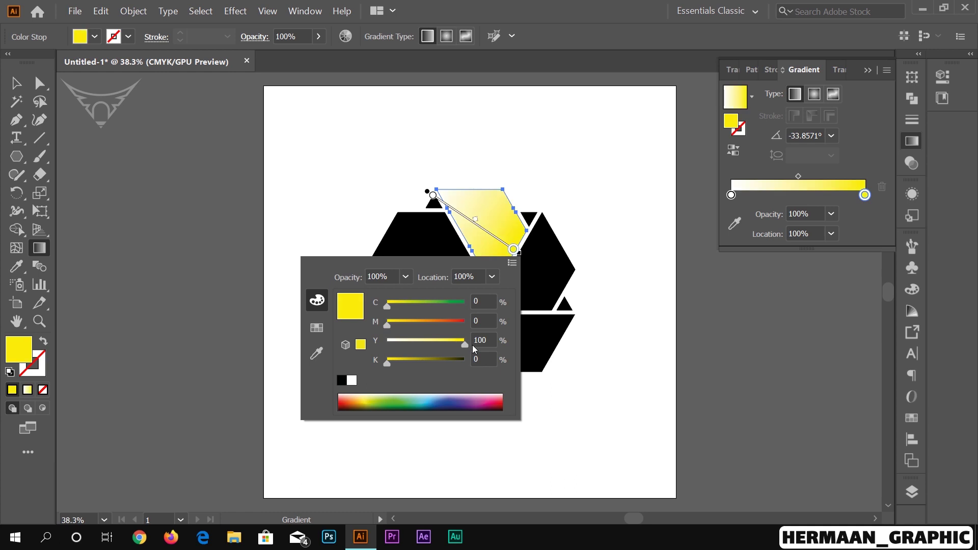
pyautogui.click(474, 327)
pyautogui.press('Return')
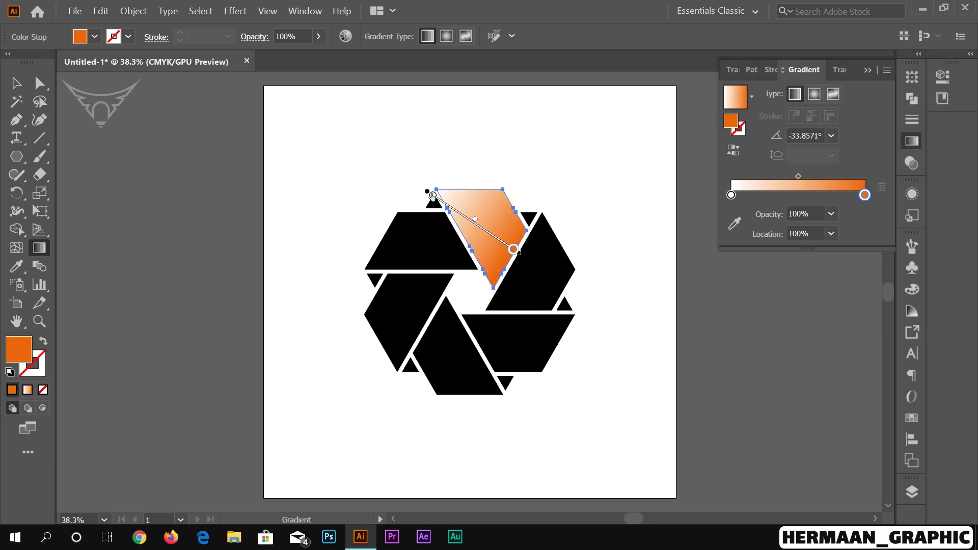
# Switch the gradient's white start stop to CMYK and recolour it yellow, with magenta at 25% and yellow at 100%
pyautogui.doubleClick(433, 196)
pyautogui.click(432, 209)
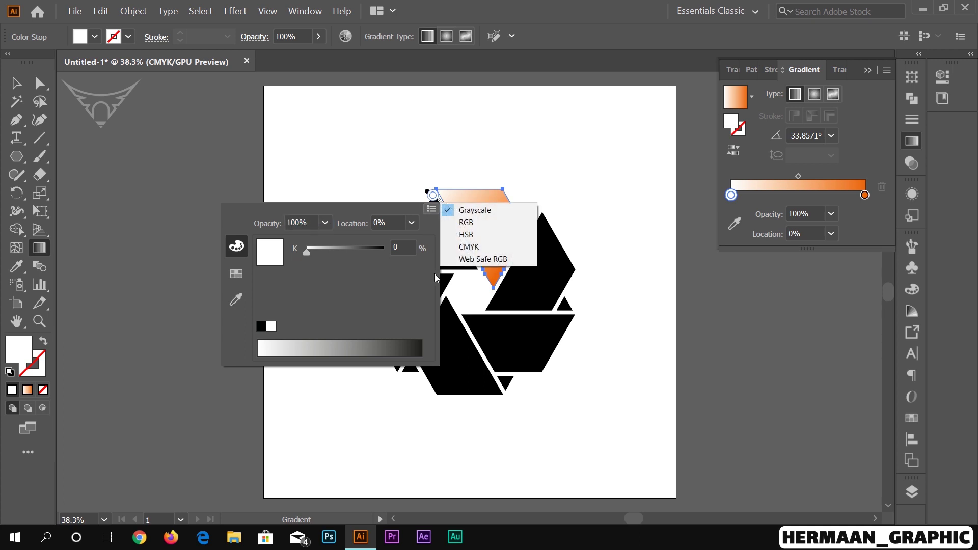
pyautogui.click(472, 249)
pyautogui.moveTo(307, 291); pyautogui.dragTo(384, 290)
pyautogui.hotkey('shift', 'Tab')
pyautogui.write('20')
pyautogui.press('Return')
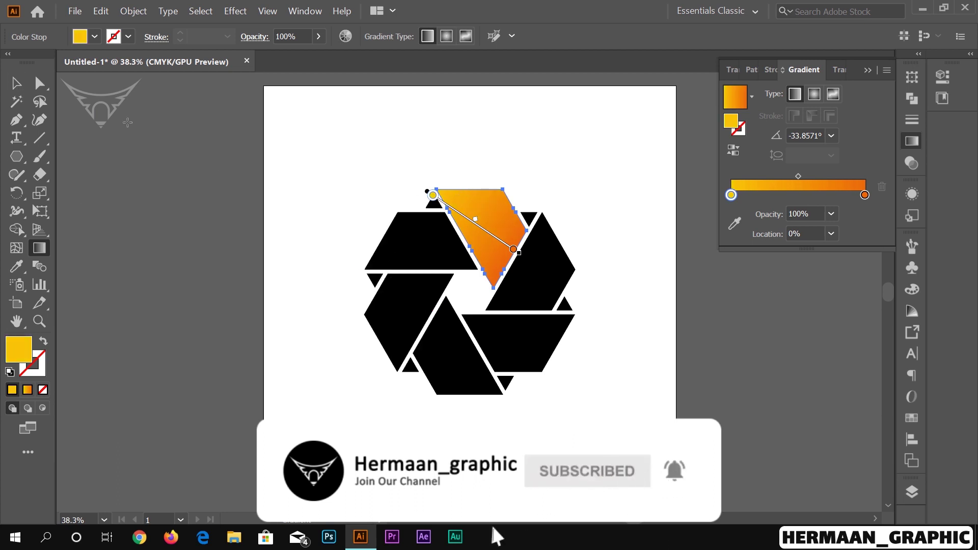
# Copy the yellow-to-orange gradient onto the upper-right band piece and angle it at about -89°, with yellow at its upper tip
pyautogui.click(16, 83)
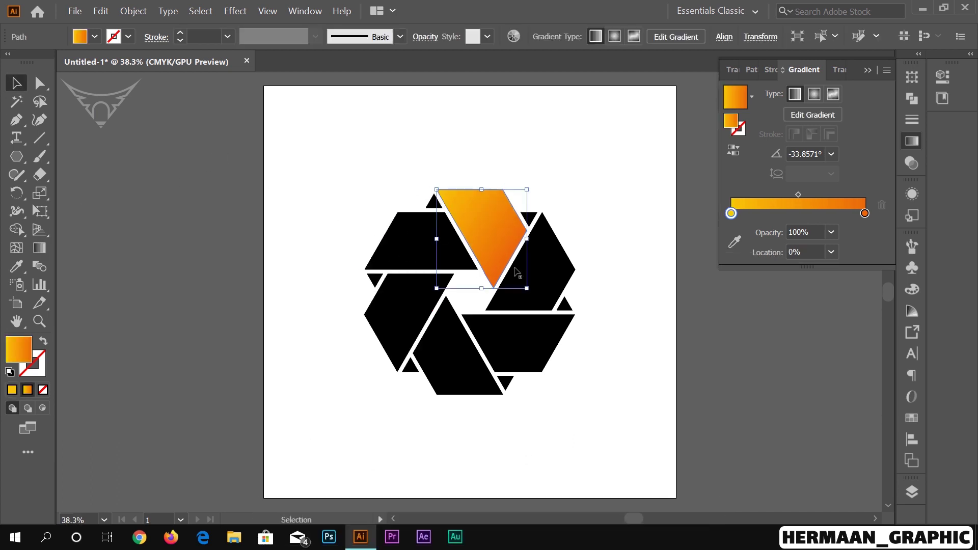
pyautogui.click(552, 269)
pyautogui.click(16, 266)
pyautogui.click(495, 216)
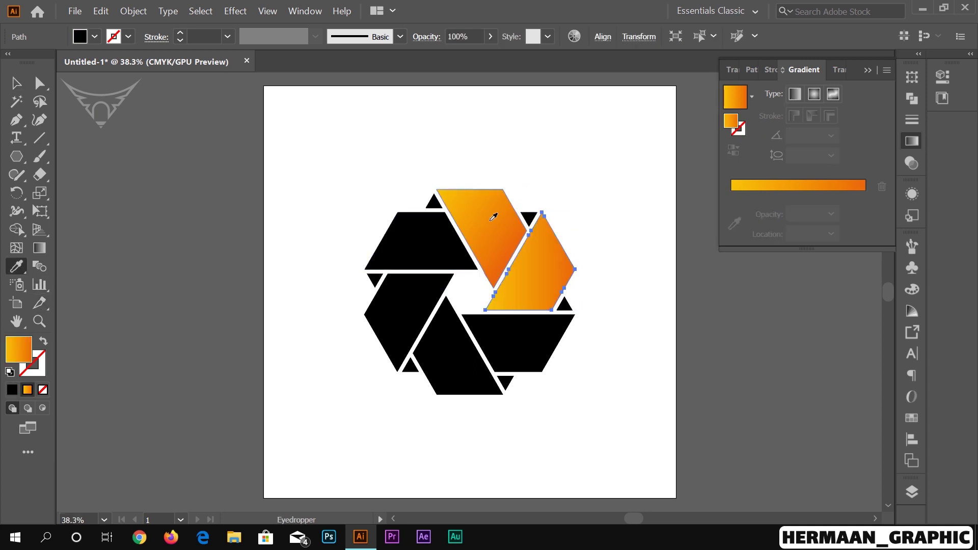
pyautogui.press('g')
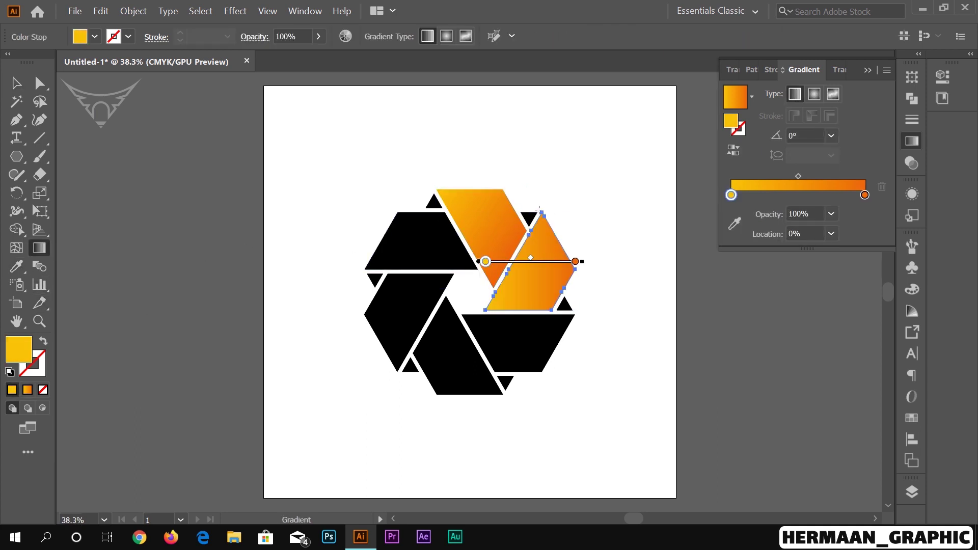
pyautogui.moveTo(539, 210); pyautogui.dragTo(543, 305)
pyautogui.moveTo(546, 260); pyautogui.dragTo(533, 260)
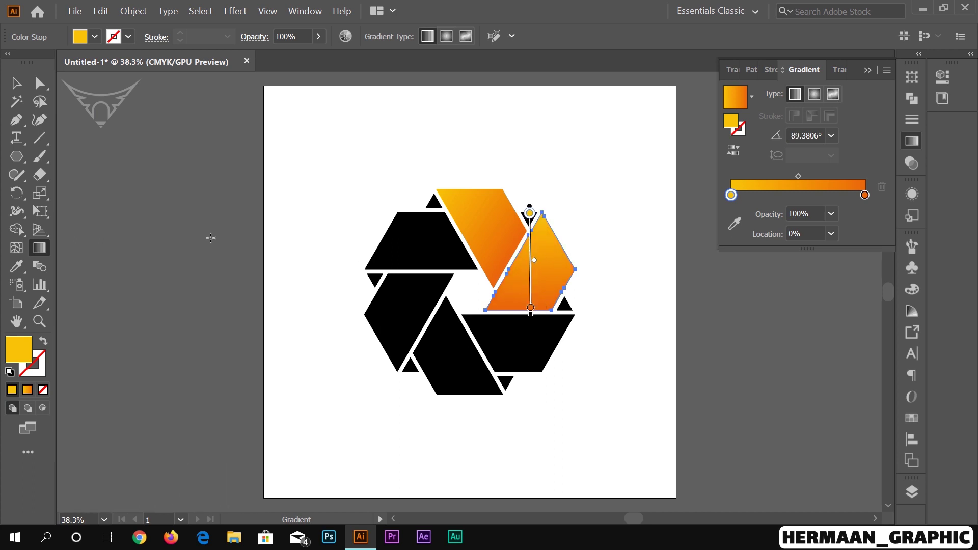
# Fill the lower-right band piece with the yellow-to-orange gradient, running diagonally from its upper-right corner to its lower left
pyautogui.click(16, 83)
pyautogui.click(502, 350)
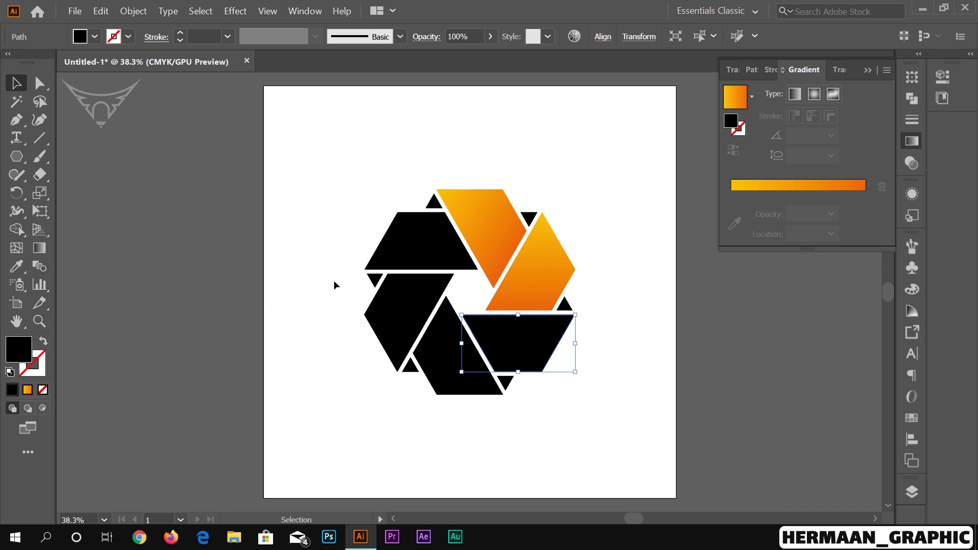
pyautogui.click(40, 248)
pyautogui.click(569, 316)
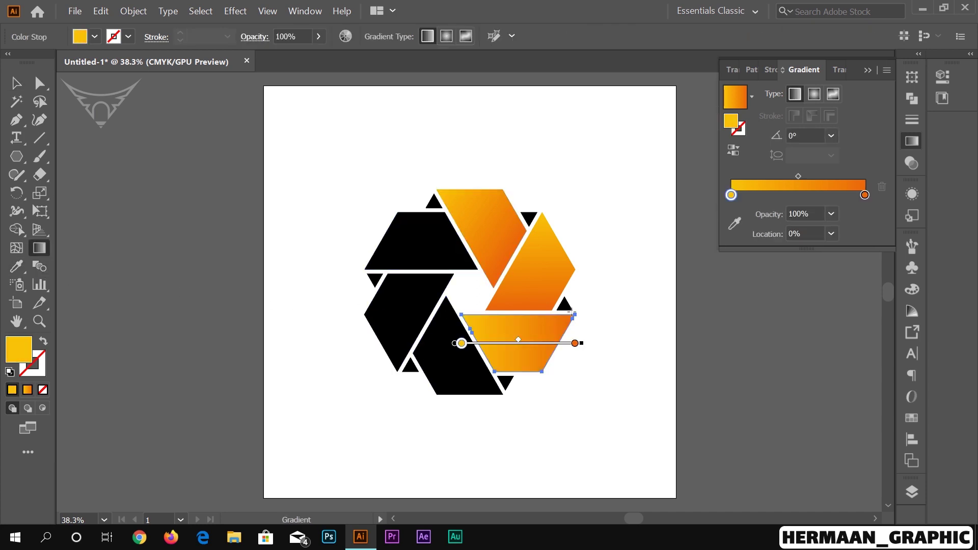
pyautogui.moveTo(571, 311); pyautogui.dragTo(469, 361)
# Fill the upper-left band piece with the top piece's gradient, running diagonally with yellow at its lower-left corner
pyautogui.press('v')
pyautogui.click(426, 251)
pyautogui.press('i')
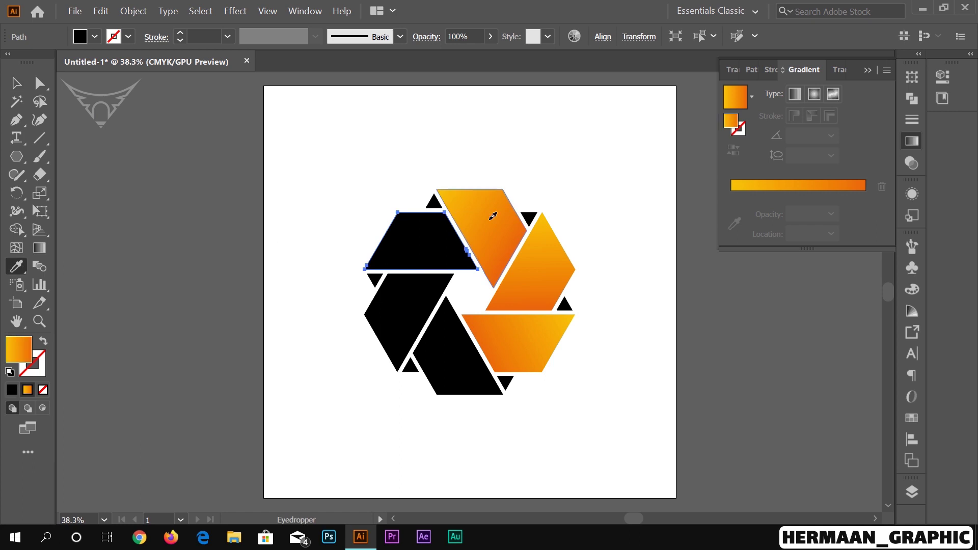
pyautogui.click(493, 216)
# Fill the lower-left band piece with the same gradient, running vertically from yellow at its lower tip to orange at its upper edge
pyautogui.press('v')
pyautogui.click(415, 323)
pyautogui.press('g')
pyautogui.click(377, 320)
pyautogui.moveTo(396, 276); pyautogui.dragTo(396, 371)
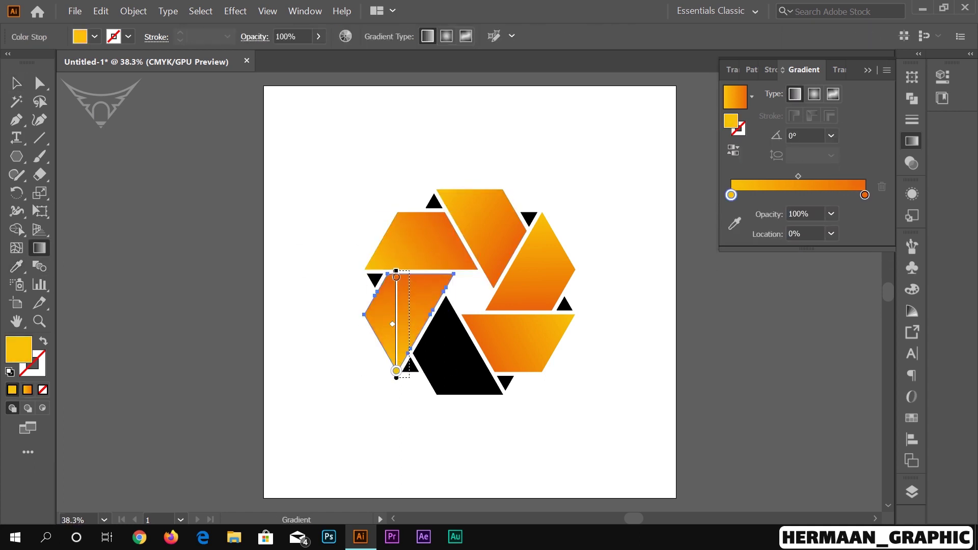
# Copy the gradient onto the remaining black band piece at the bottom, angle it at about 148° from its lower-right corner, and deselect it
pyautogui.press('v')
pyautogui.click(448, 351)
pyautogui.press('i')
pyautogui.click(387, 326)
pyautogui.press('g')
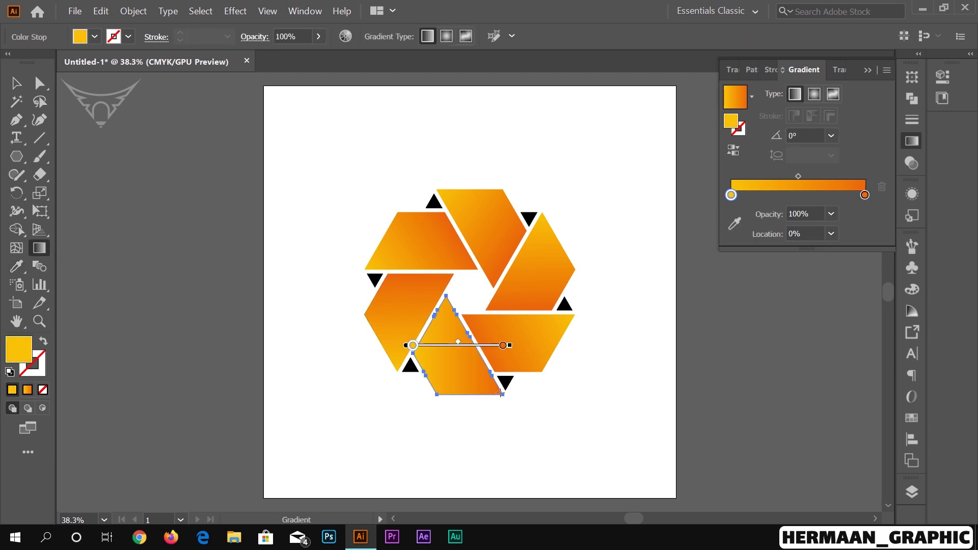
pyautogui.moveTo(500, 392); pyautogui.dragTo(431, 303)
pyautogui.press('v')
pyautogui.click(316, 127)
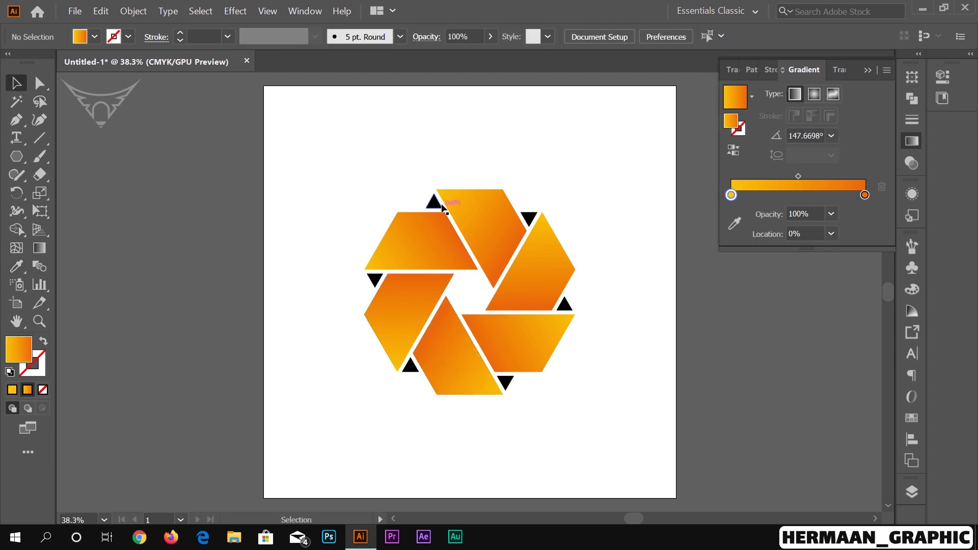
# Select the six small black triangles around the logo and fill them with solid orange, with yellow at 100%
pyautogui.click(439, 204)
pyautogui.keyDown('shift'); pyautogui.click(530, 219); pyautogui.keyUp('shift')
pyautogui.keyDown('shift'); pyautogui.click(564, 304); pyautogui.keyUp('shift')
pyautogui.keyDown('shift'); pyautogui.click(506, 383); pyautogui.keyUp('shift')
pyautogui.keyDown('shift'); pyautogui.click(411, 366); pyautogui.keyUp('shift')
pyautogui.keyDown('shift'); pyautogui.click(375, 279); pyautogui.keyUp('shift')
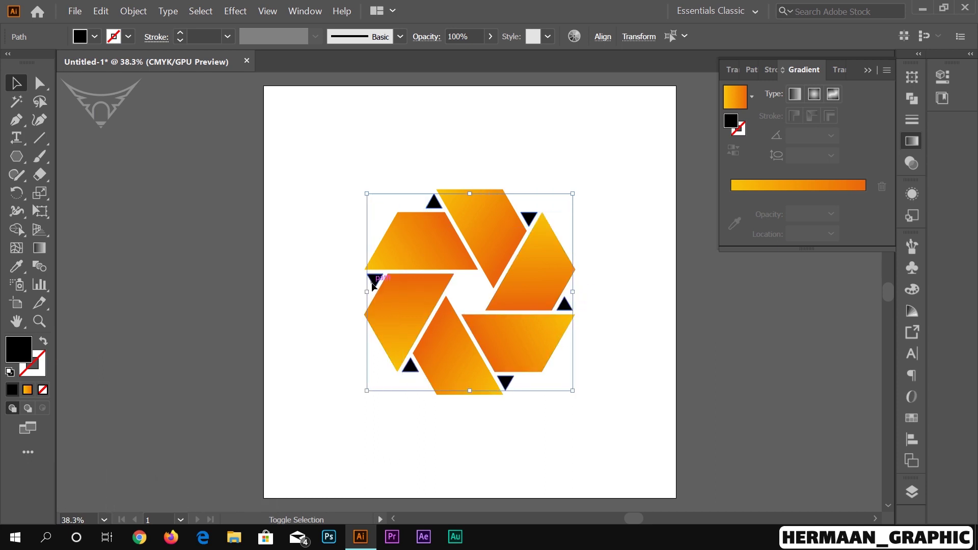
pyautogui.doubleClick(18, 351)
pyautogui.moveTo(635, 251); pyautogui.dragTo(586, 217)
pyautogui.moveTo(869, 176); pyautogui.dragTo(588, 178)
pyautogui.moveTo(663, 388); pyautogui.dragTo(630, 372)
pyautogui.write('100')
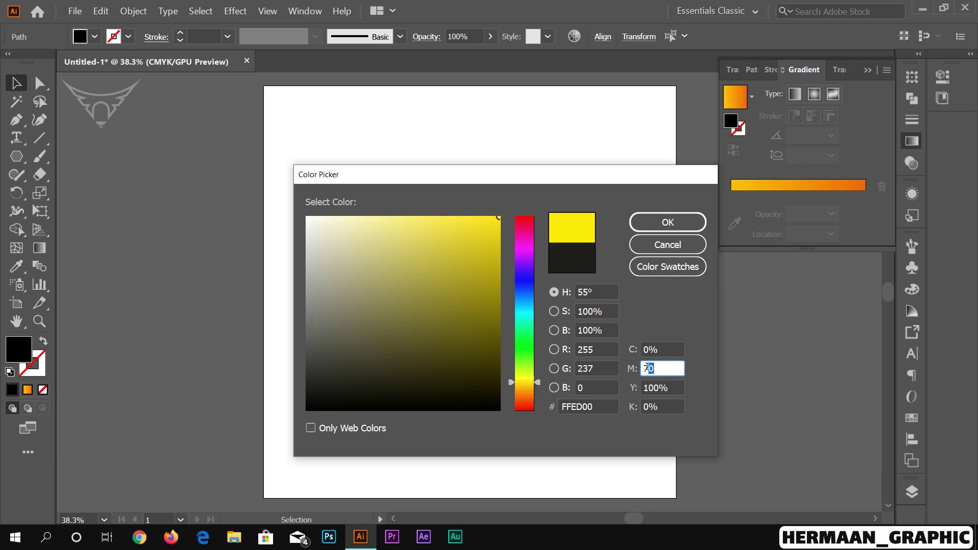
pyautogui.click(668, 222)
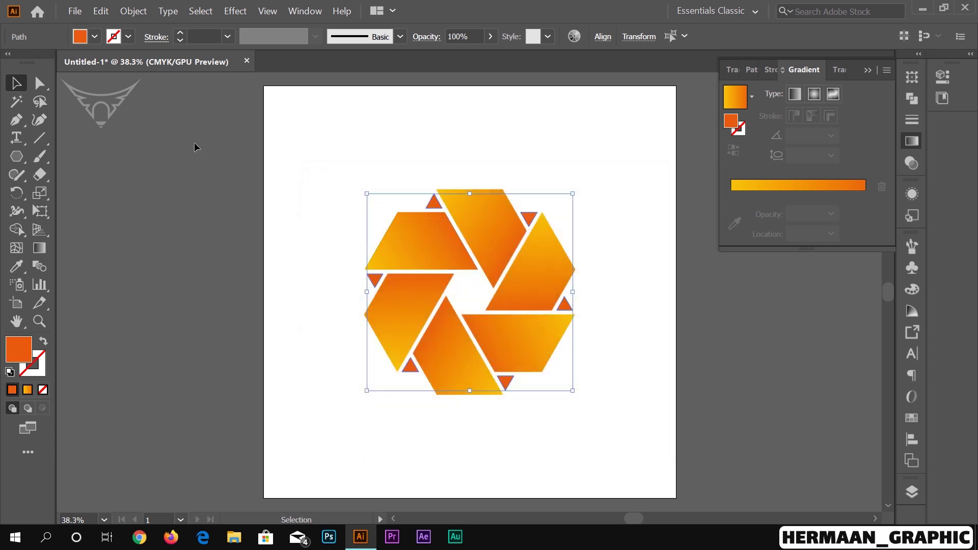
# Group all the logo pieces, scale the group down about its centre, and deselect it
pyautogui.click(164, 148)
pyautogui.moveTo(334, 179); pyautogui.dragTo(565, 371)
pyautogui.rightClick(516, 291)
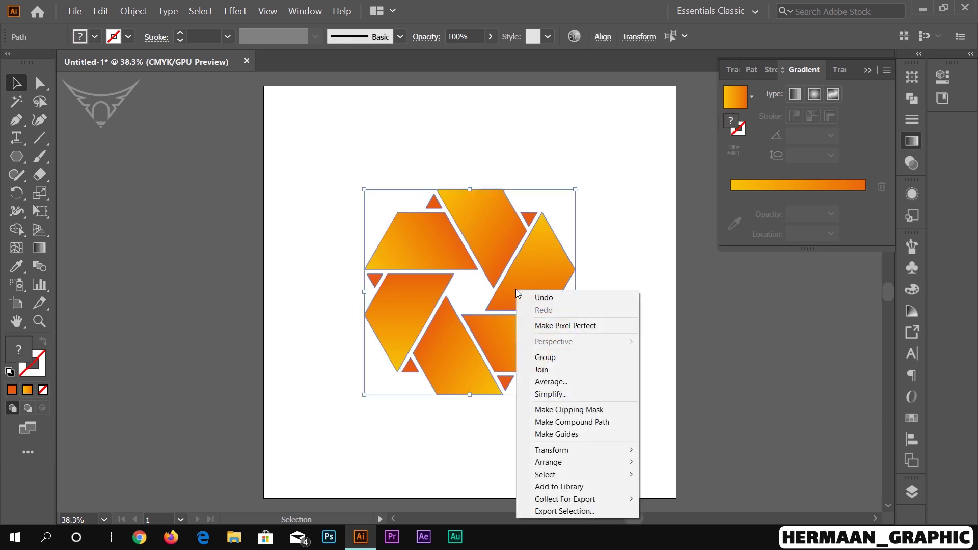
pyautogui.click(556, 357)
pyautogui.moveTo(575, 188); pyautogui.dragTo(551, 212)
pyautogui.click(591, 199)
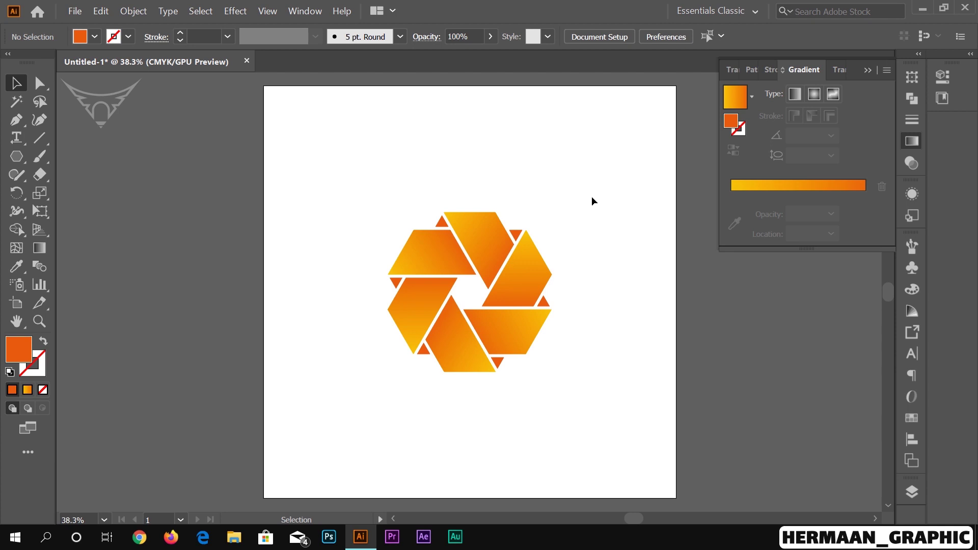
# Draw a circle from the logo's centre, slightly larger than the whole logo, with the Ellipse tool
pyautogui.click(19, 155)
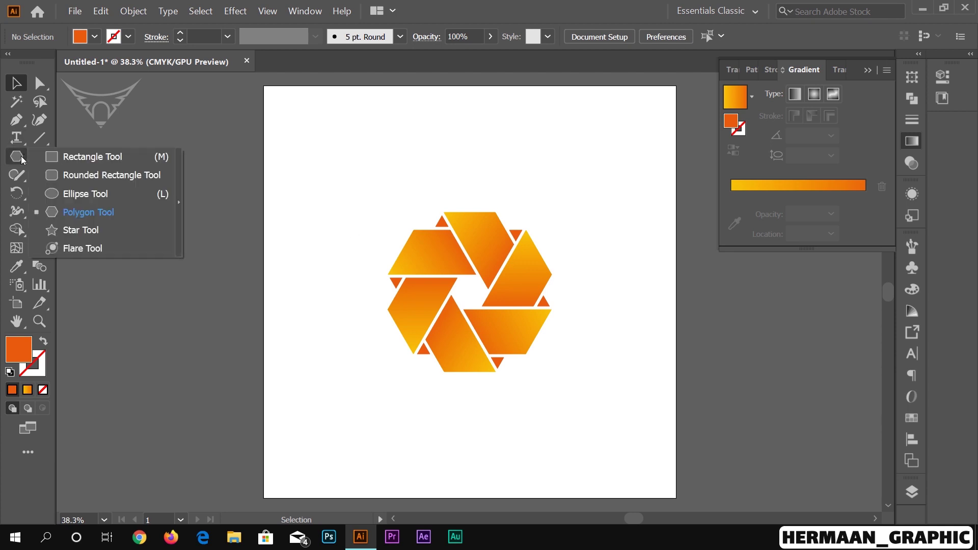
pyautogui.click(68, 194)
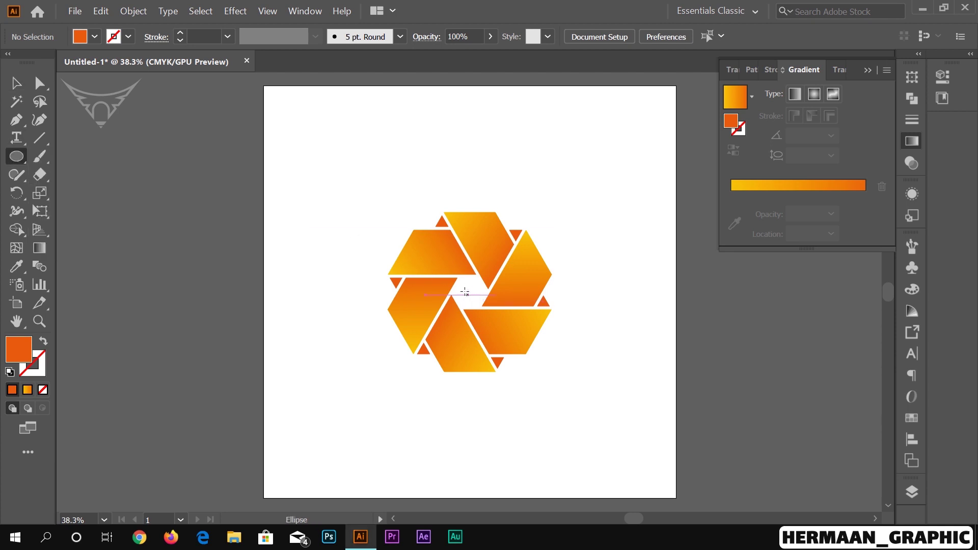
pyautogui.moveTo(465, 288); pyautogui.dragTo(556, 346)
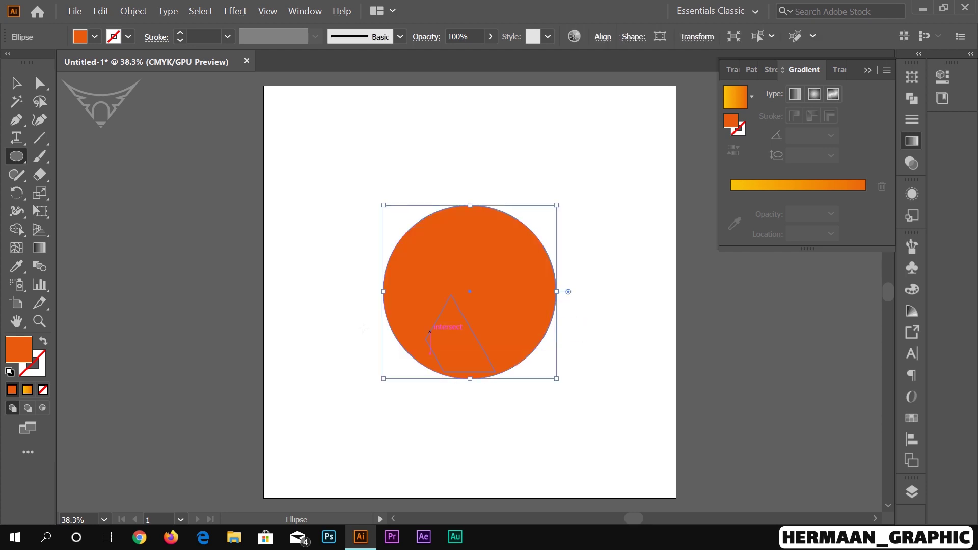
# Give the circle a radial gradient, recolour its orange stop black, and reverse the gradient so black sits at the centre
pyautogui.click(45, 249)
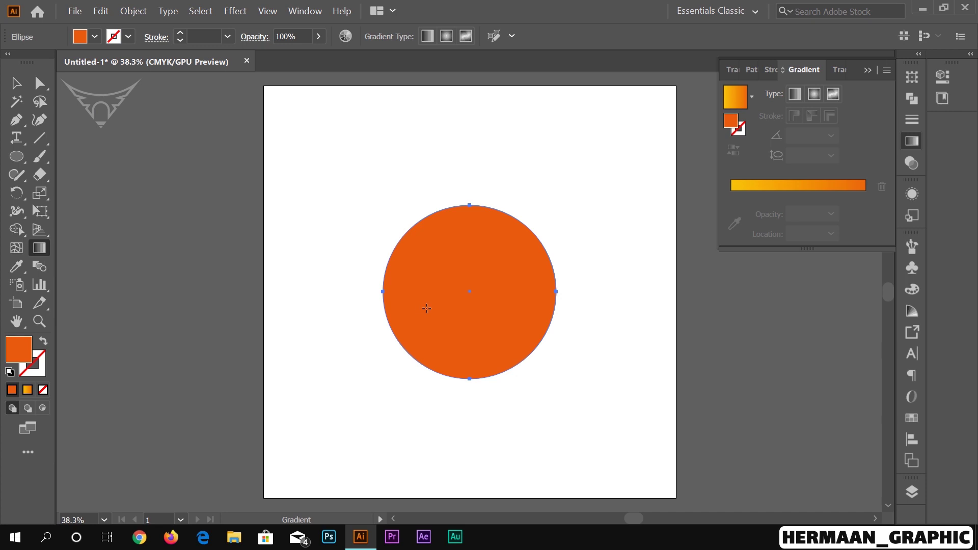
pyautogui.click(522, 304)
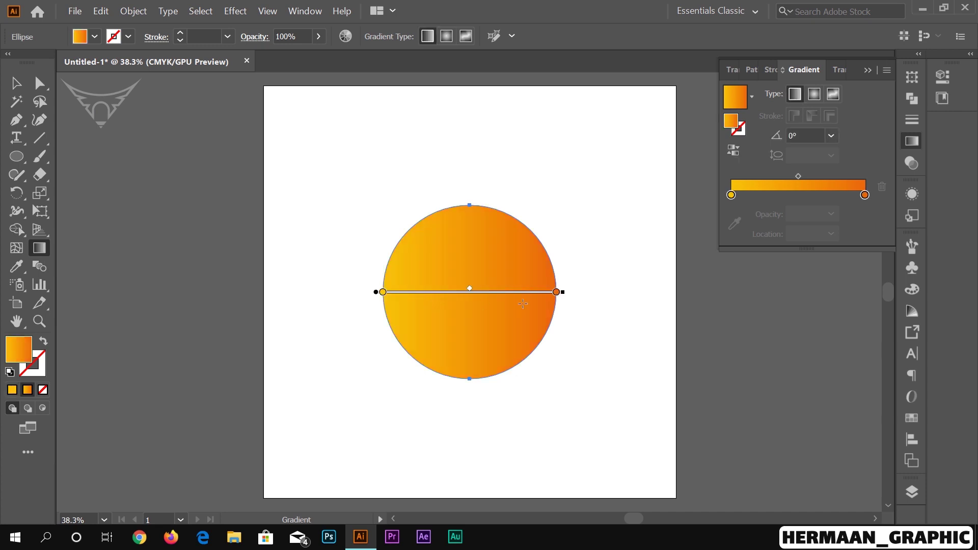
pyautogui.click(814, 95)
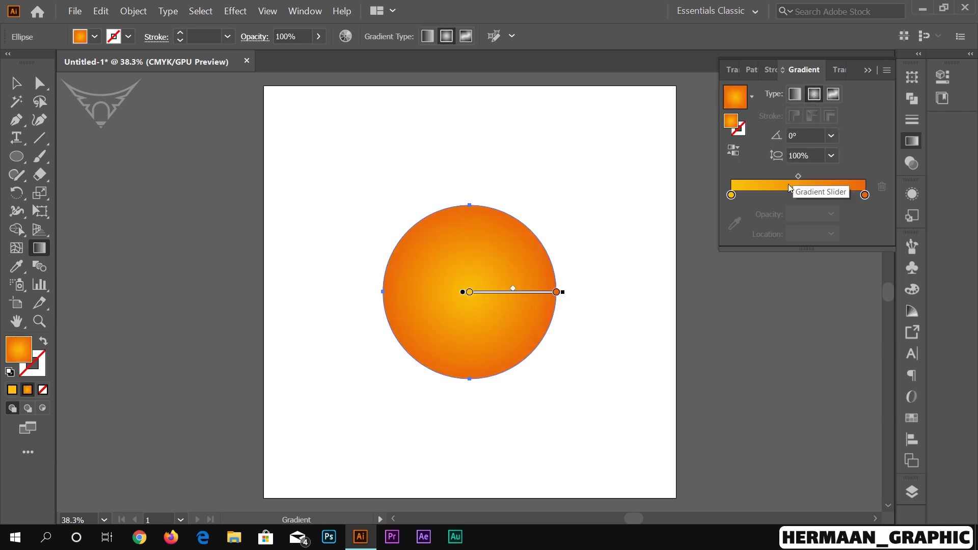
pyautogui.doubleClick(864, 195)
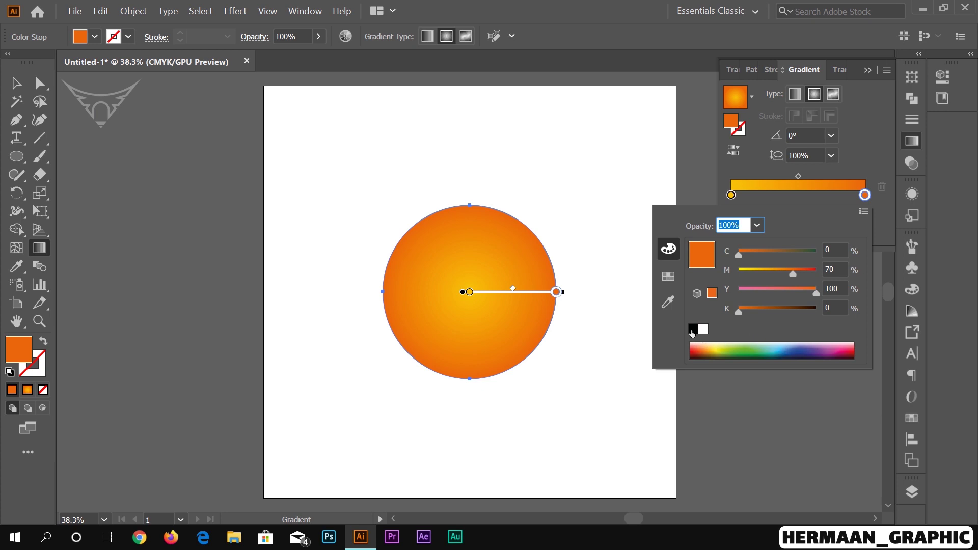
pyautogui.click(693, 329)
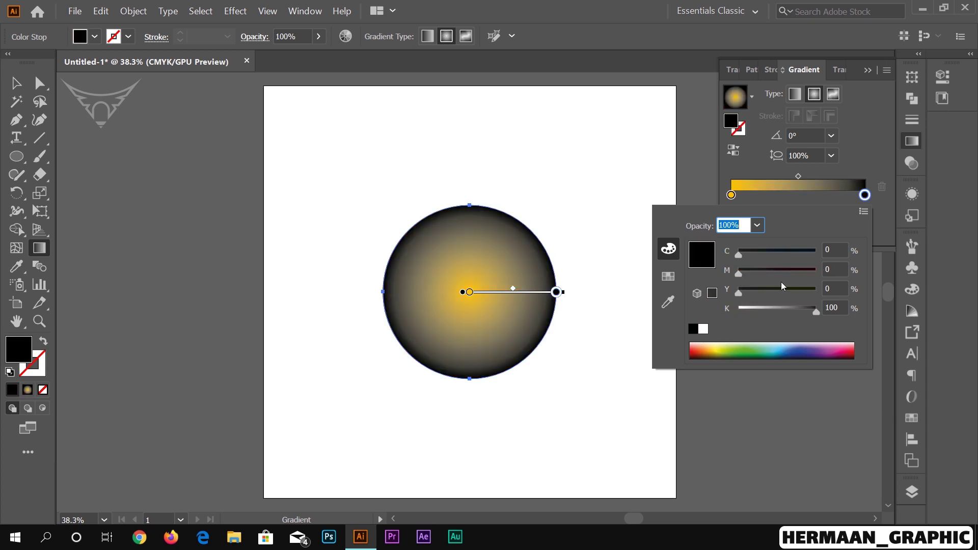
pyautogui.click(735, 154)
pyautogui.click(736, 155)
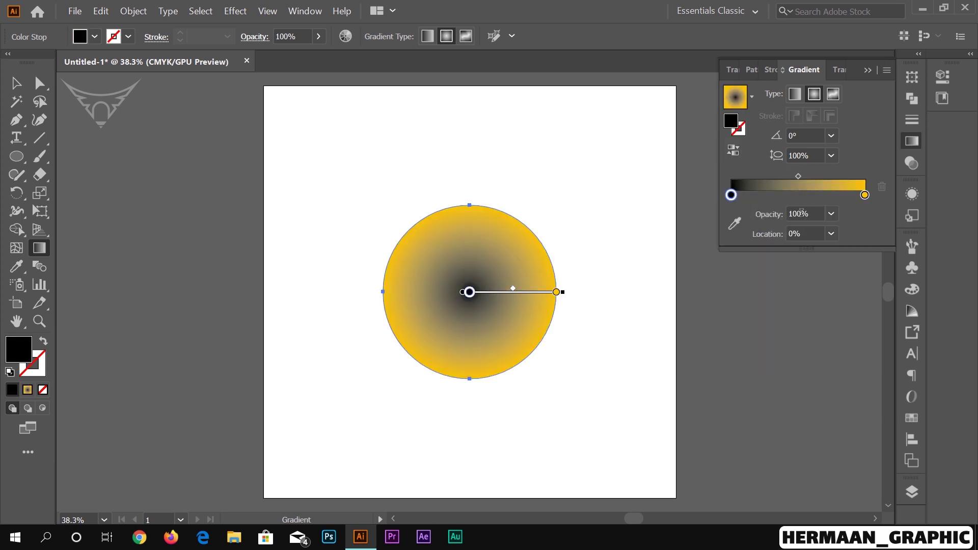
# Make the gradient's yellow outer stop white at 0% opacity and move the gradient midpoint to about 63%
pyautogui.doubleClick(864, 195)
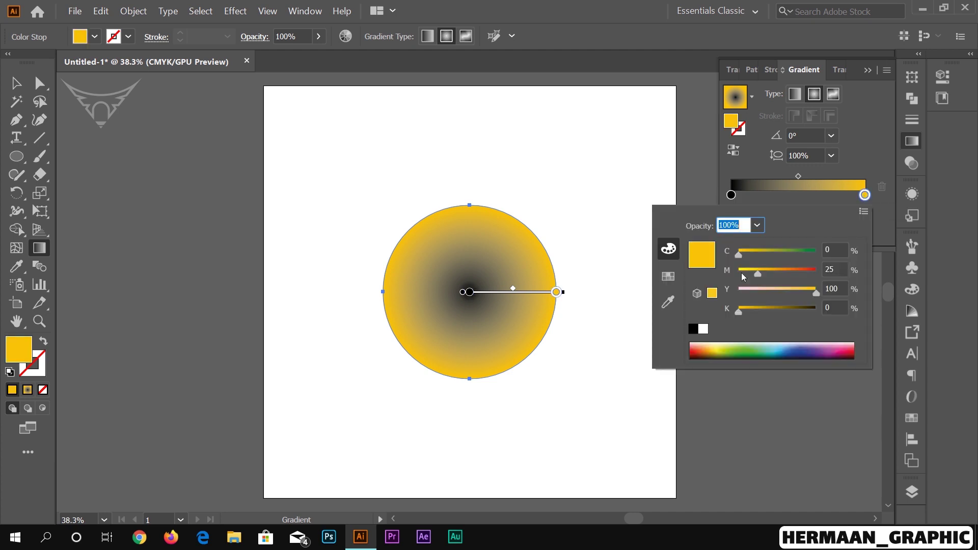
pyautogui.click(703, 329)
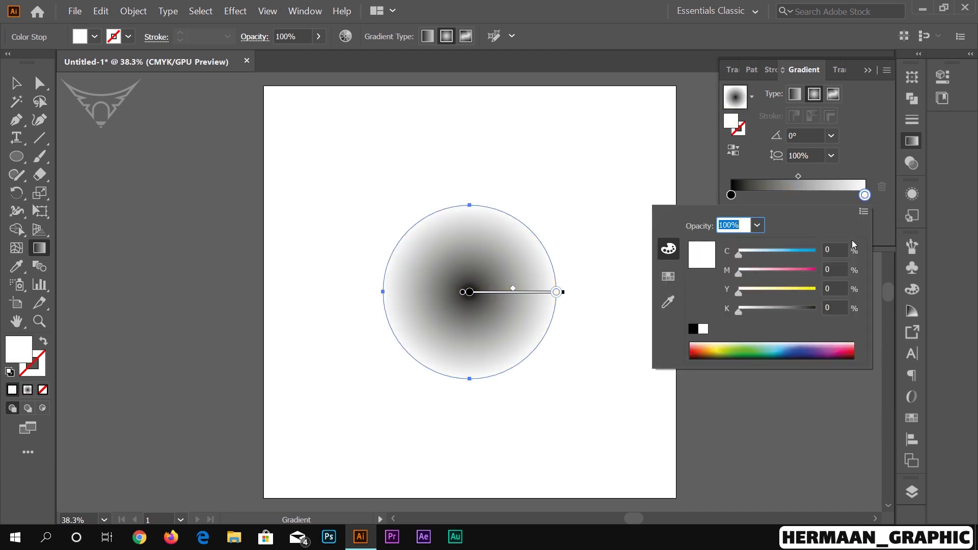
pyautogui.click(865, 196)
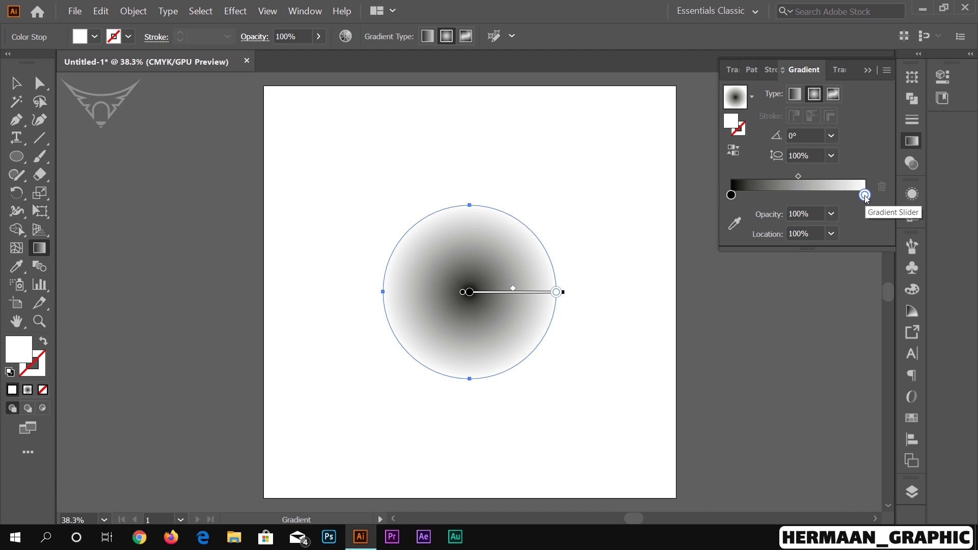
pyautogui.click(830, 215)
pyautogui.click(845, 231)
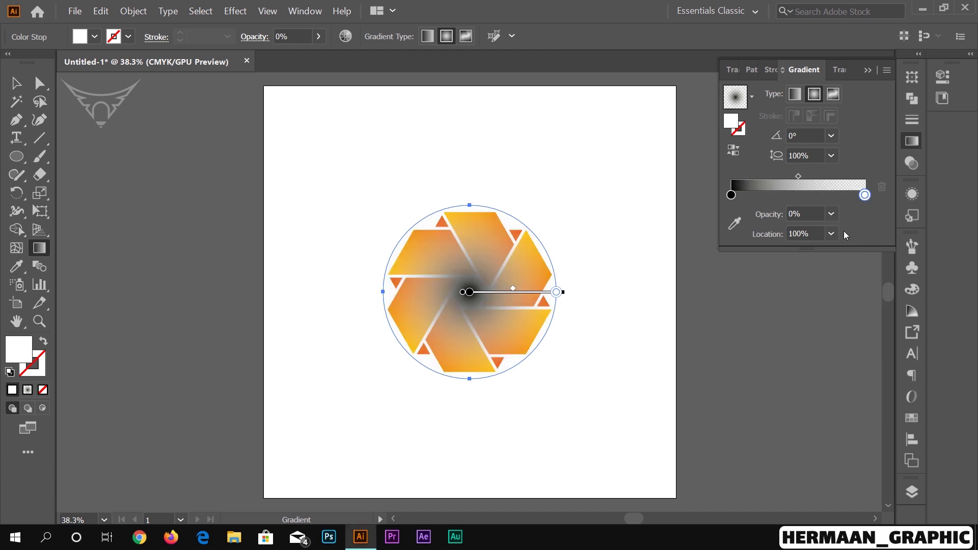
pyautogui.moveTo(798, 175)
pyautogui.mouseDown()
pyautogui.moveTo(832, 176)
pyautogui.moveTo(816, 176)
pyautogui.mouseUp()
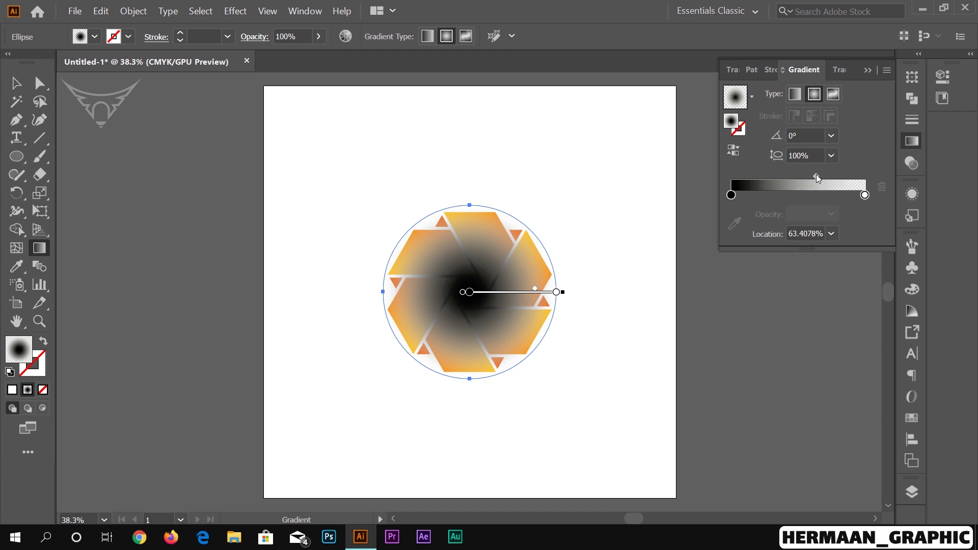
# Squash the gradient circle into a thin shadow ellipse beneath the logo and move it up slightly against the logo's base
pyautogui.click(18, 82)
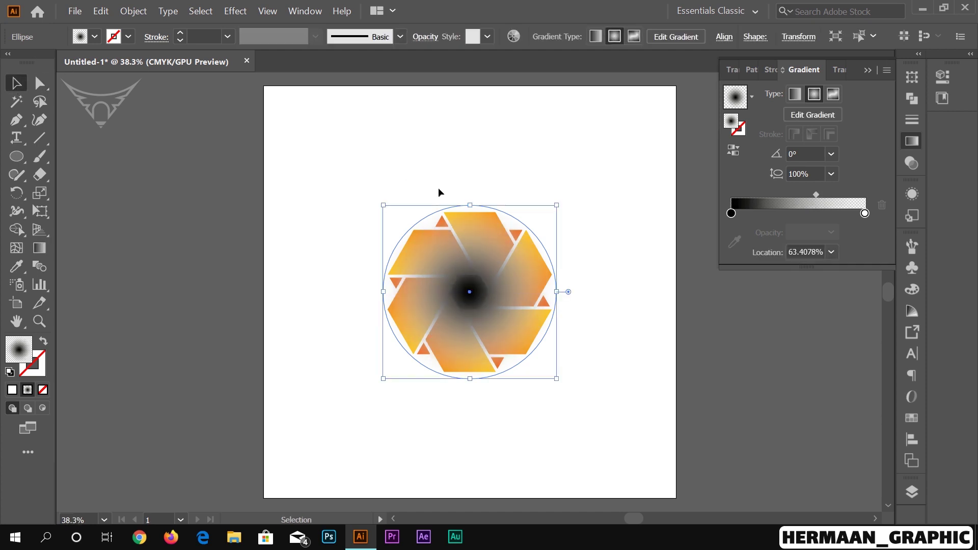
pyautogui.moveTo(469, 203); pyautogui.dragTo(478, 373)
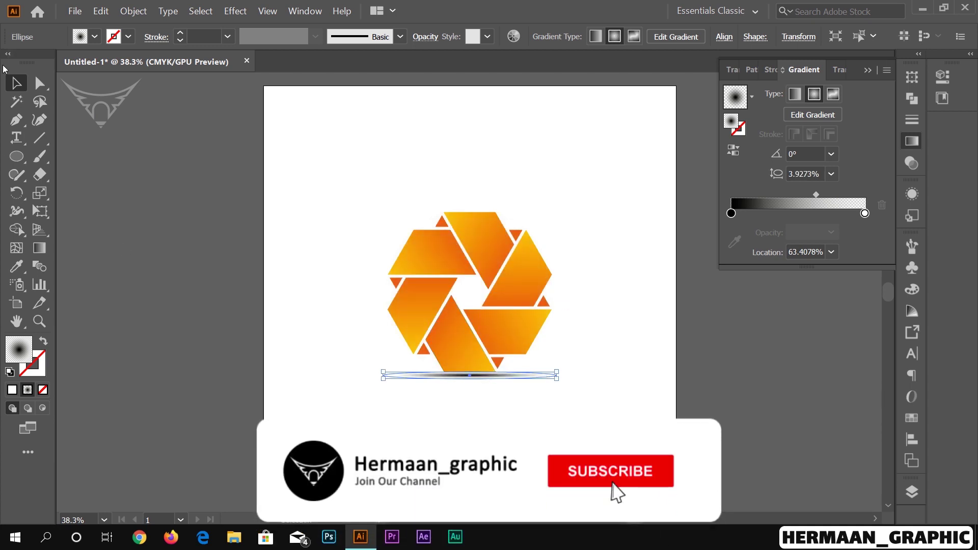
pyautogui.click(326, 199)
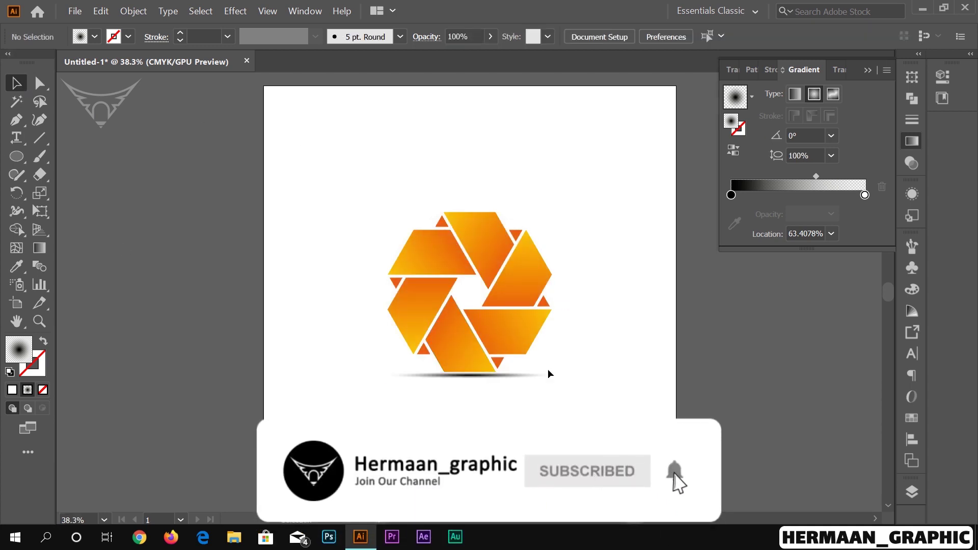
pyautogui.click(490, 375)
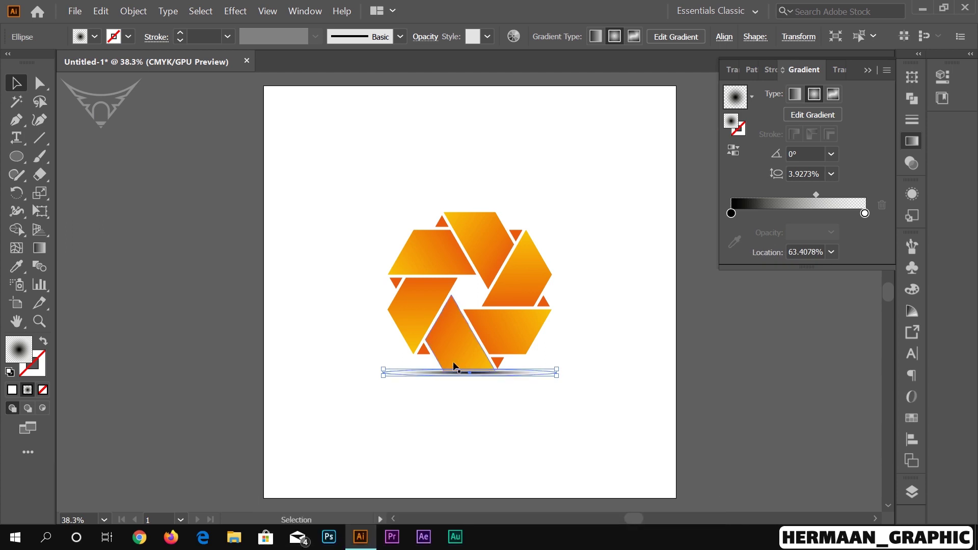
# Send the shadow ellipse backward so it sits behind the logo, and deselect it
pyautogui.rightClick(476, 376)
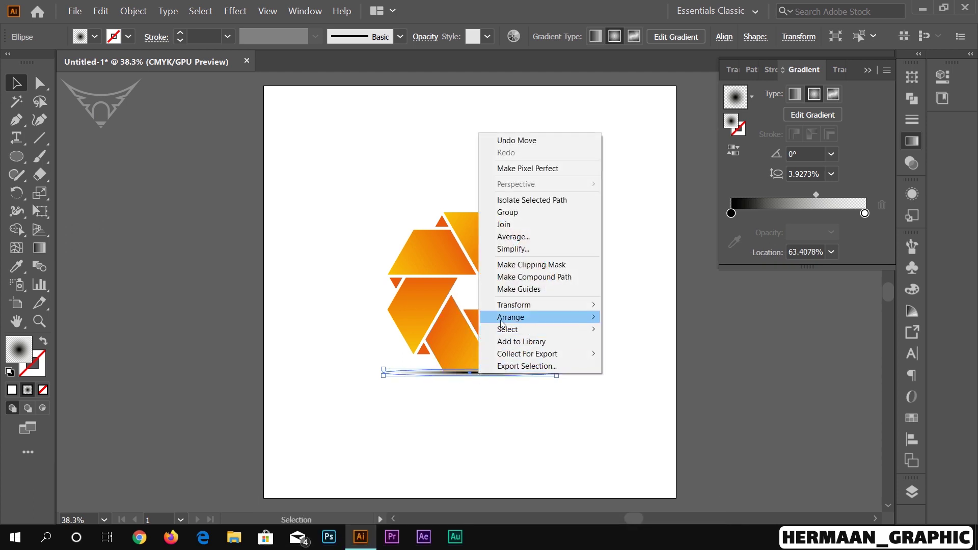
pyautogui.moveTo(595, 321)
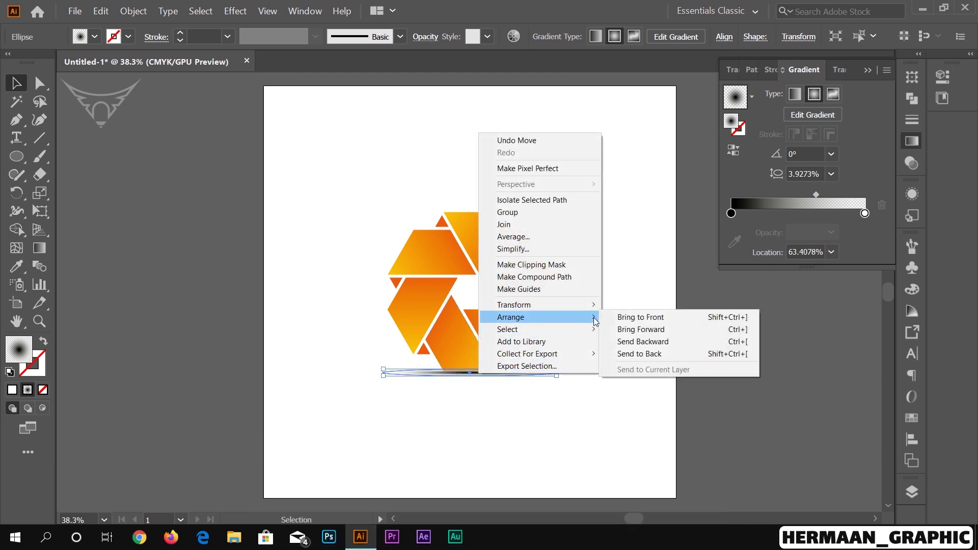
pyautogui.click(647, 343)
pyautogui.click(636, 344)
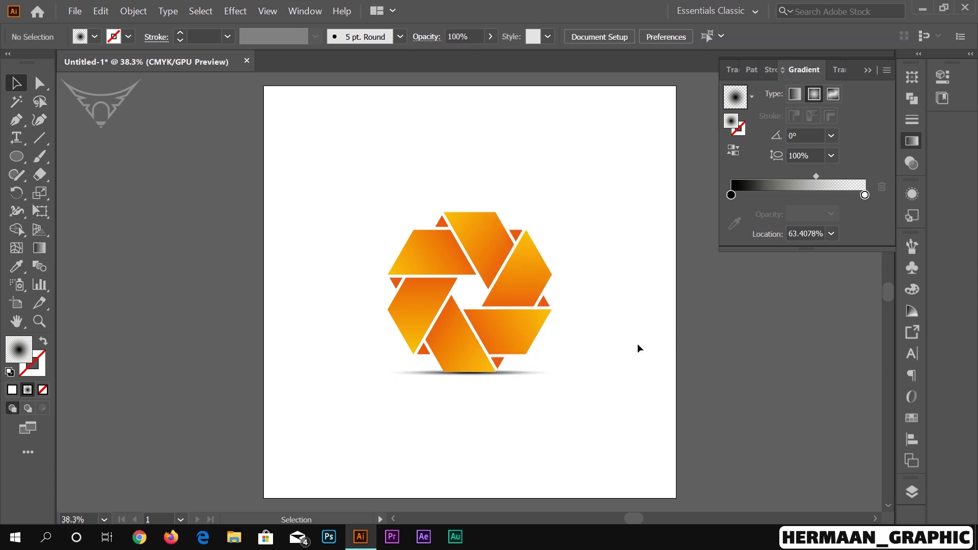
# Enlarge the shadow ellipse proportionally from its centre to about one and a half times its width, and put the gradient settings away
pyautogui.click(520, 373)
pyautogui.moveTo(557, 375); pyautogui.dragTo(596, 390)
pyautogui.press('Return')
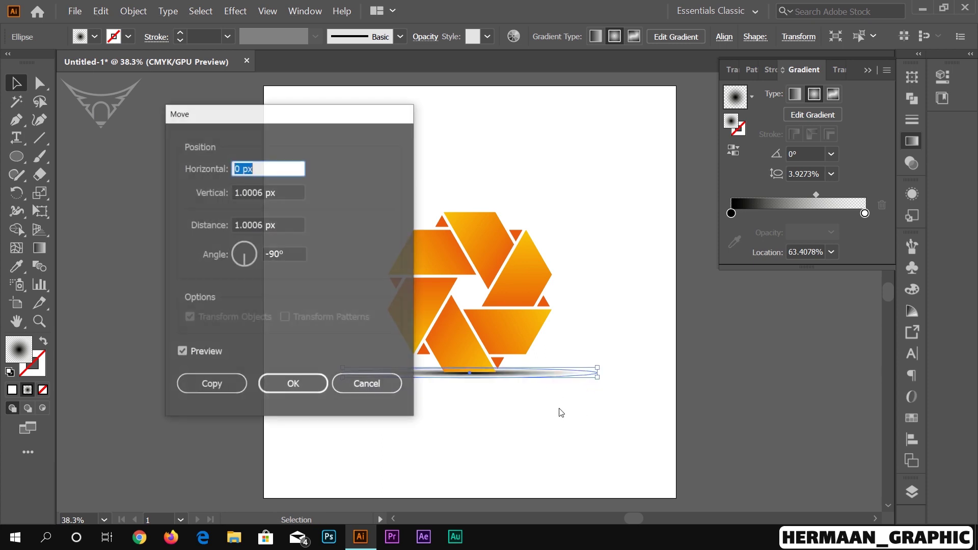
pyautogui.click(369, 383)
pyautogui.click(598, 380)
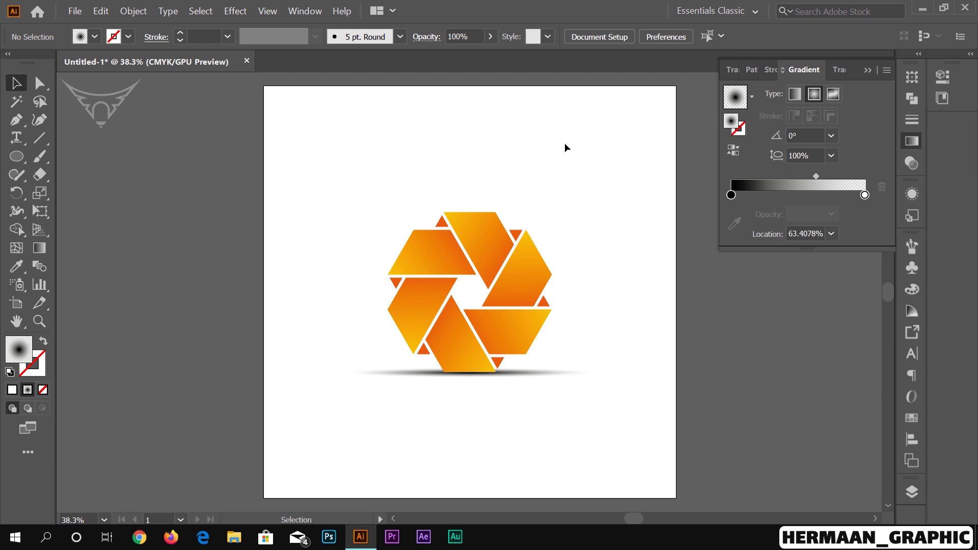
pyautogui.click(868, 69)
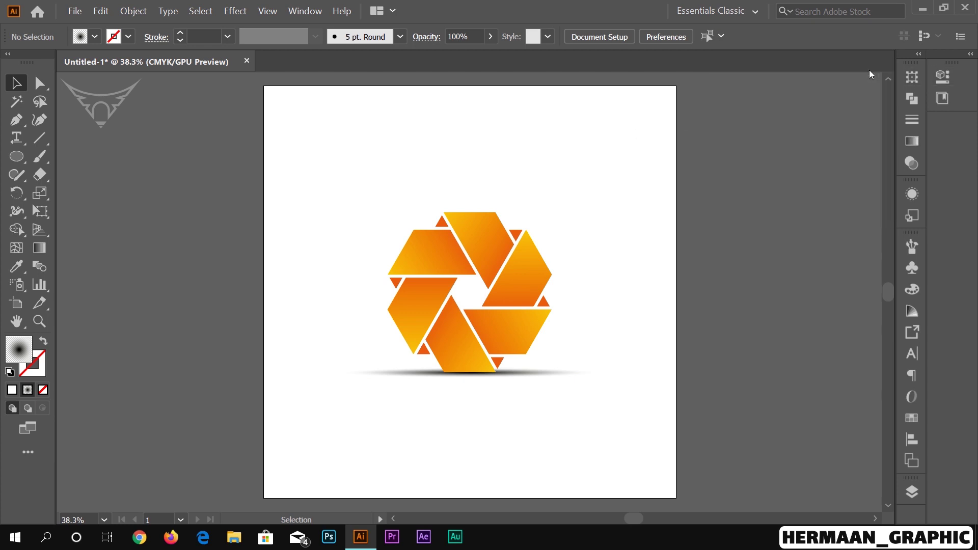